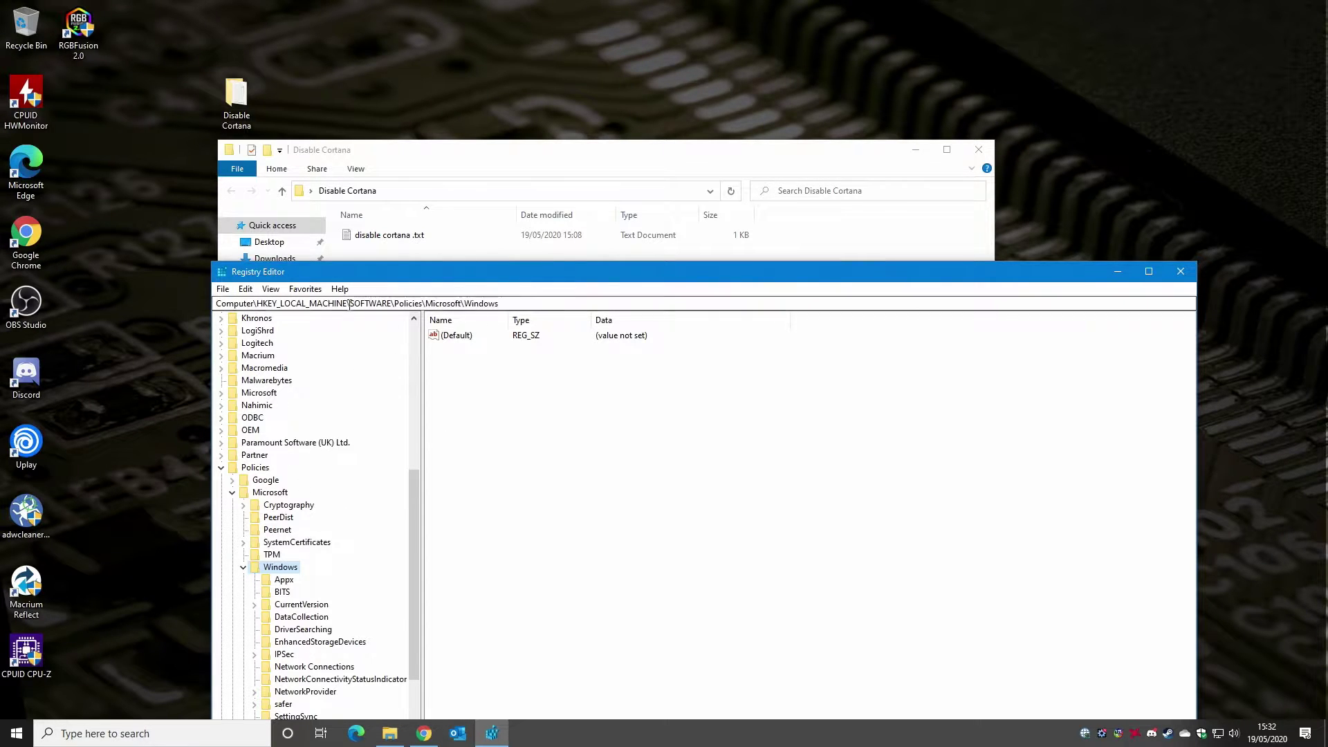
# - Create a key named Windows Search under HKEY_LOCAL_MACHINE\SOFTWARE\Policies\Microsoft\Windows
pyautogui.moveTo(342, 278); pyautogui.dragTo(389, 264)
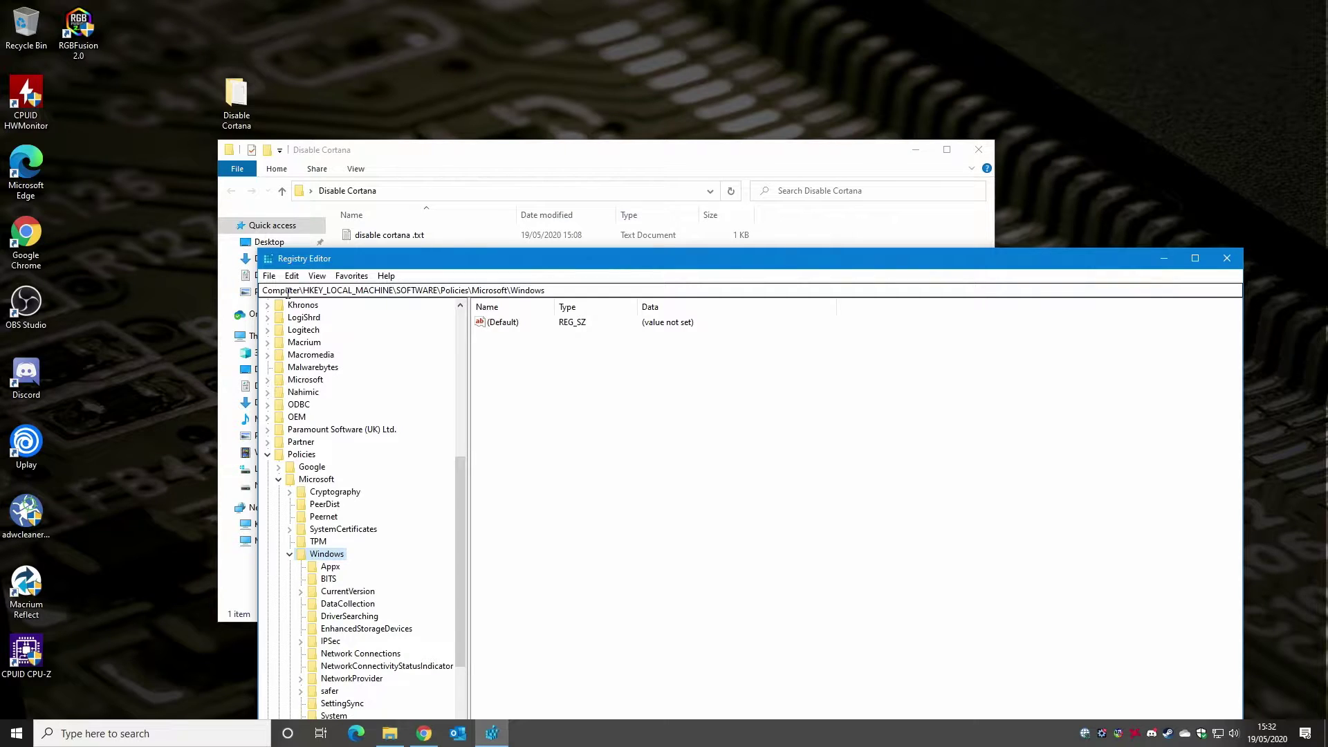
pyautogui.scroll(10, 387, 325)
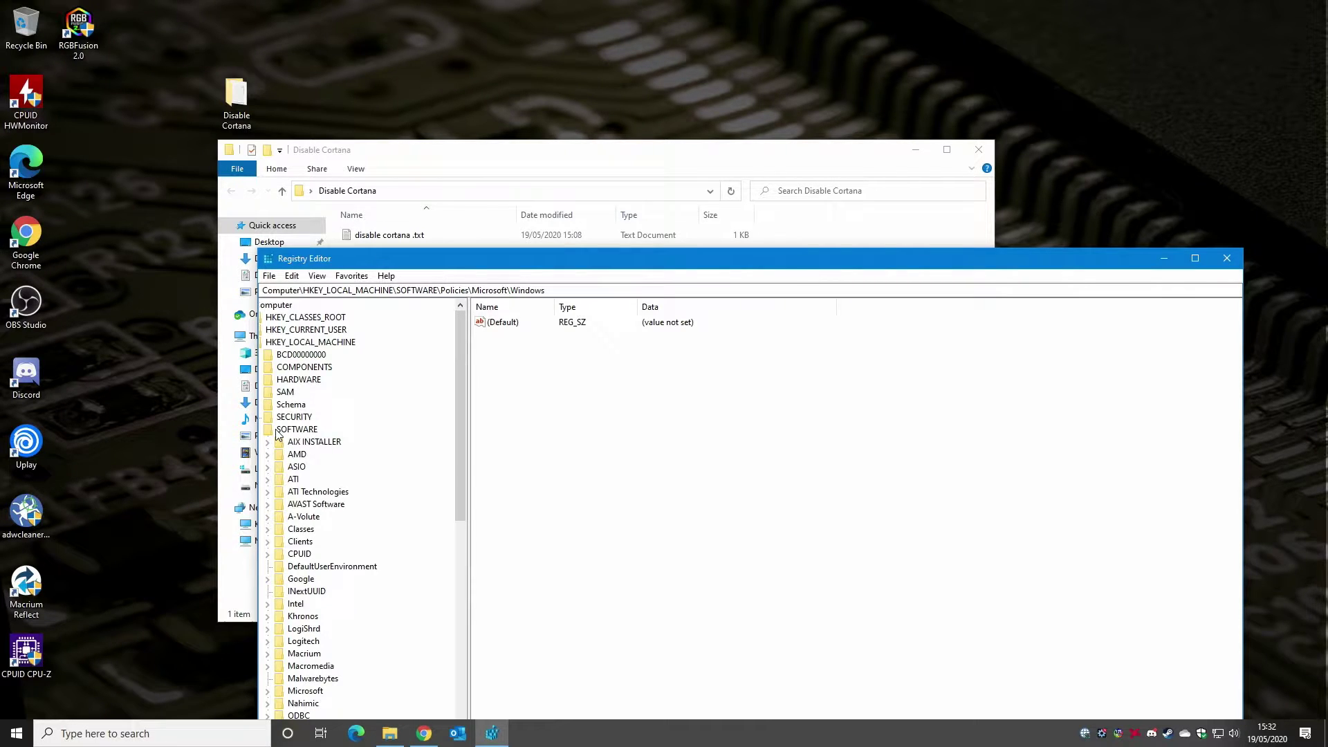
pyautogui.scroll(-6, 329, 580)
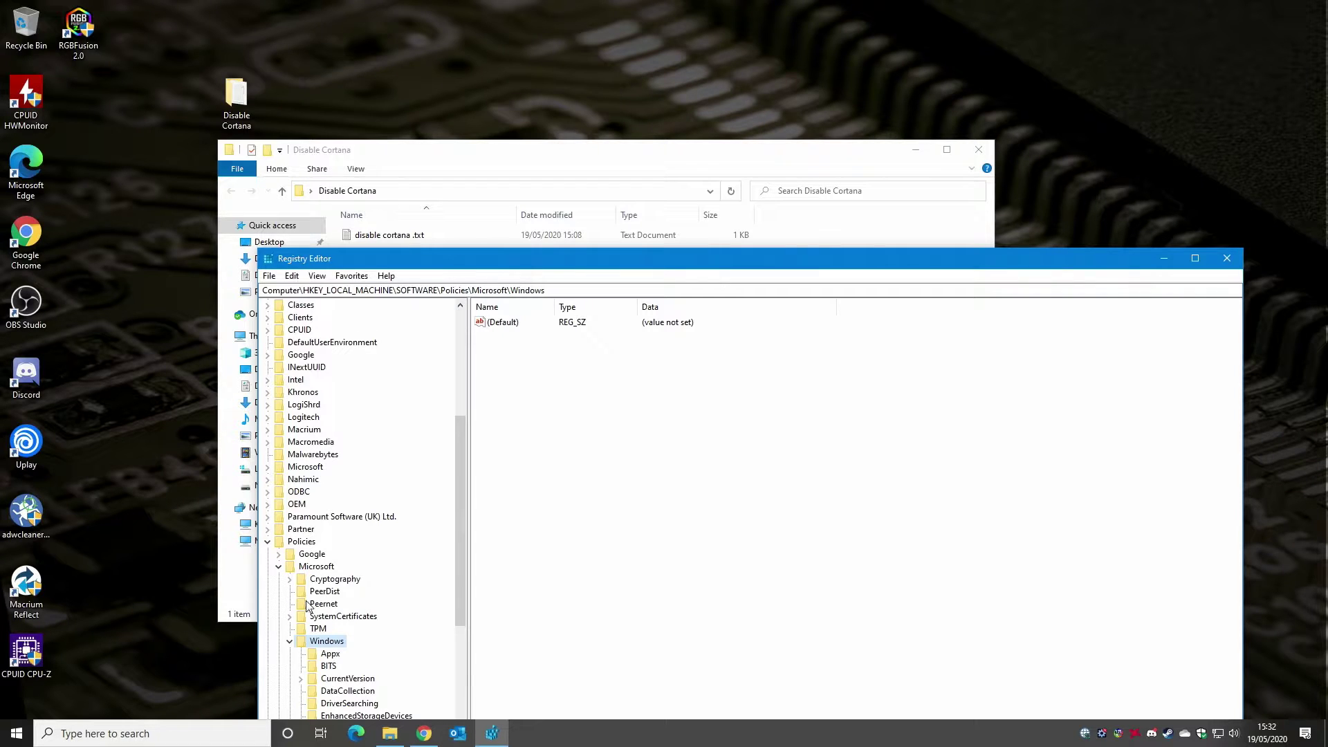
pyautogui.scroll(-2, 290, 571)
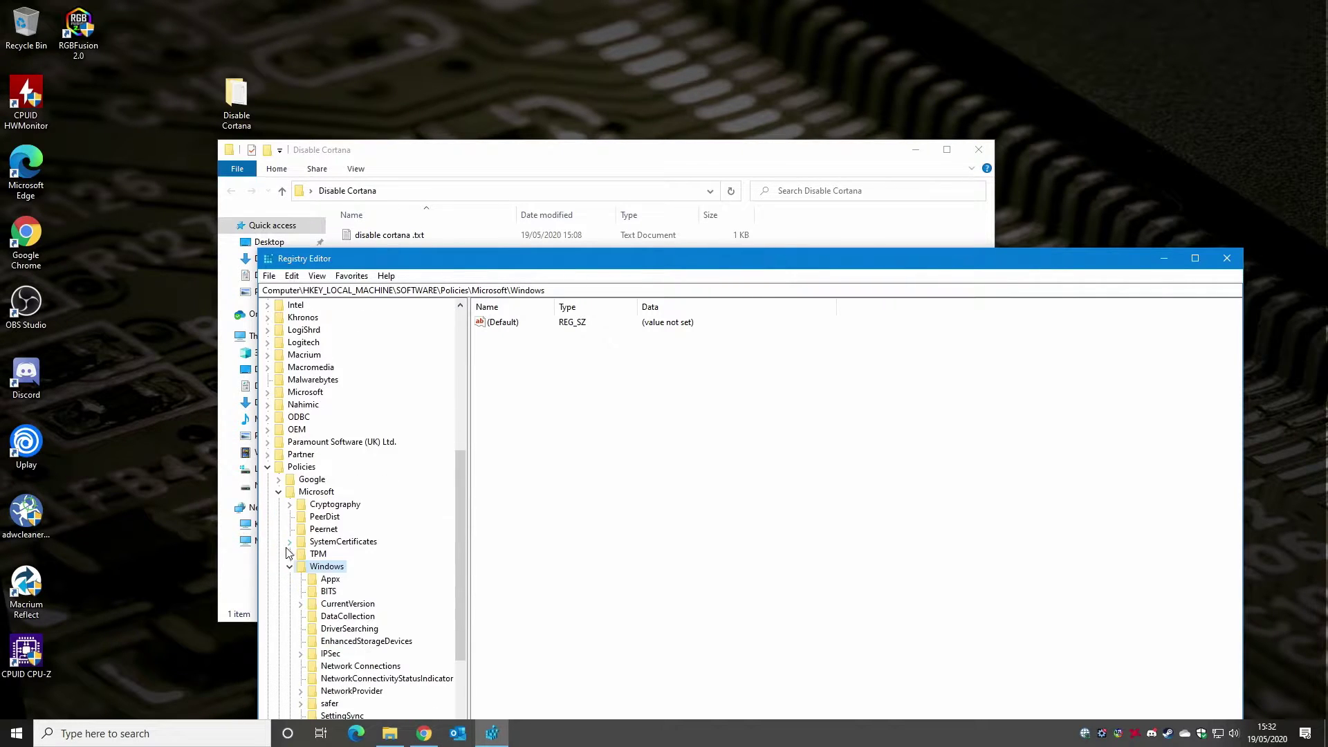
pyautogui.scroll(-3, 352, 580)
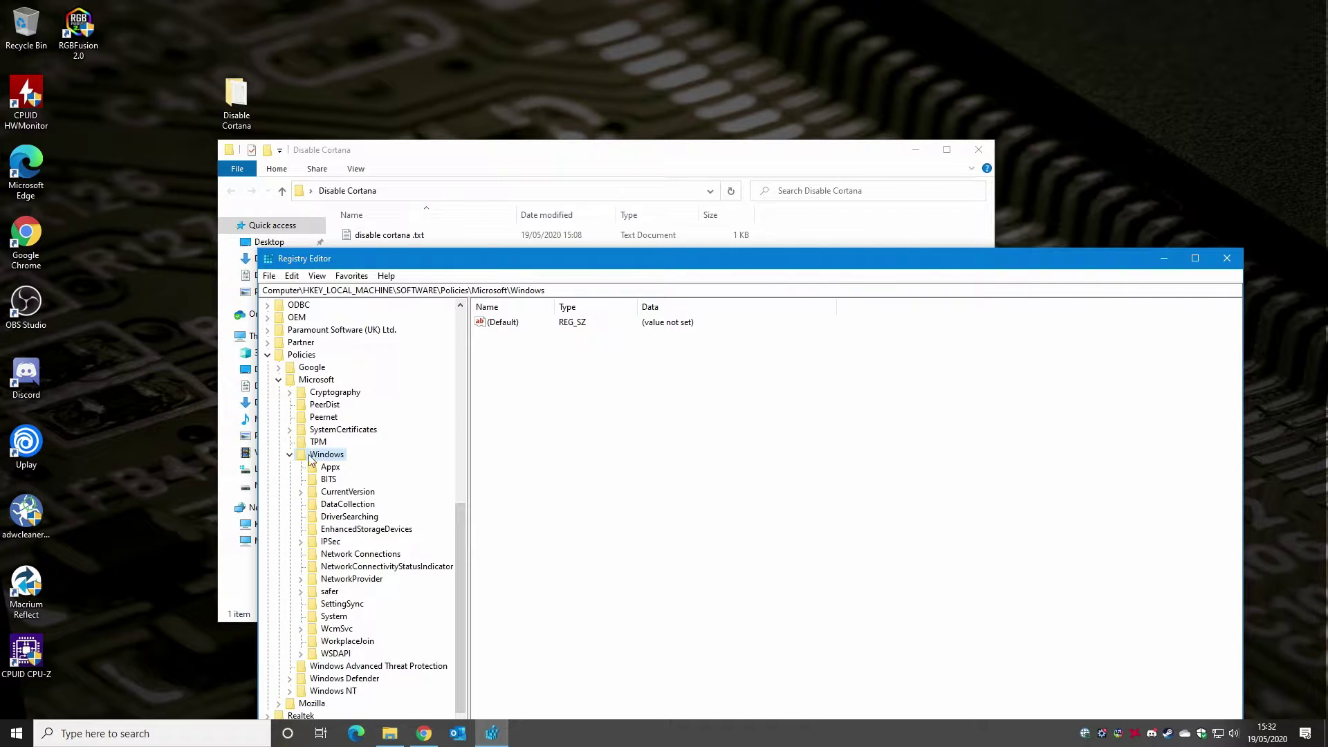
pyautogui.rightClick(305, 460)
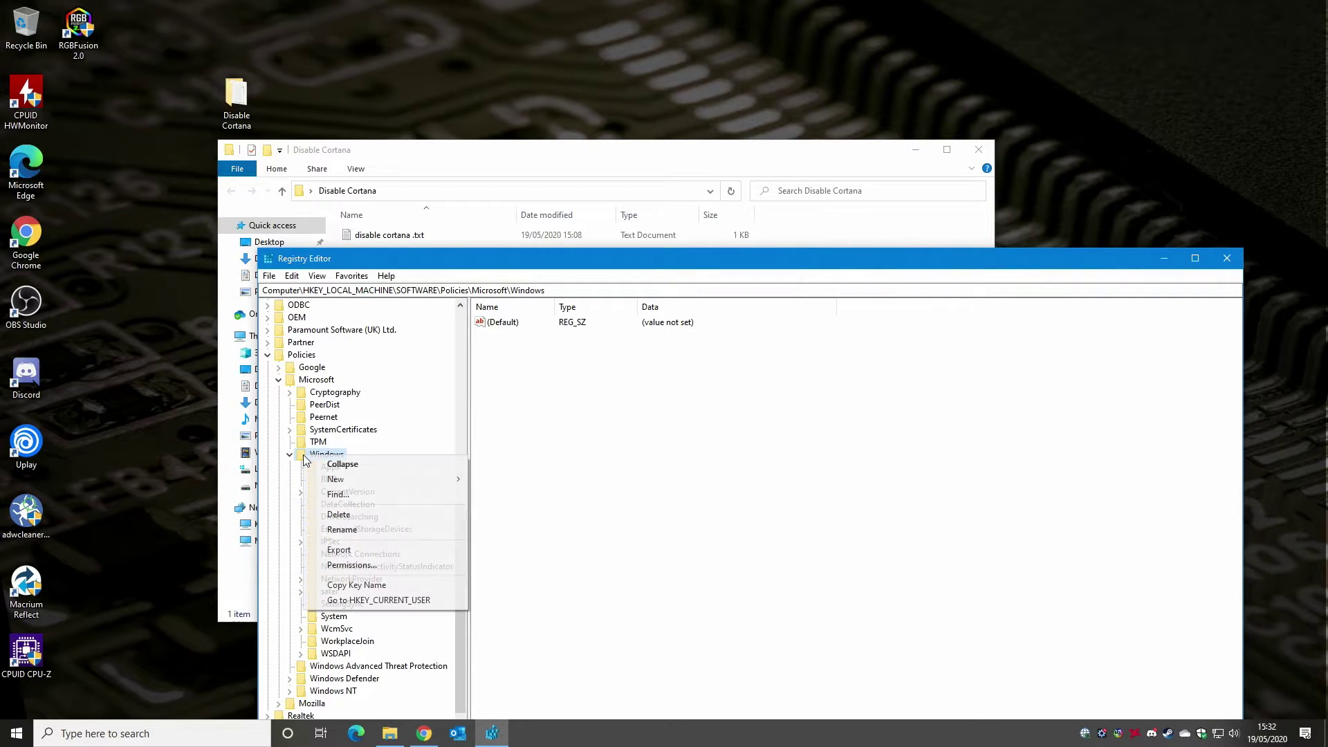
pyautogui.moveTo(347, 480)
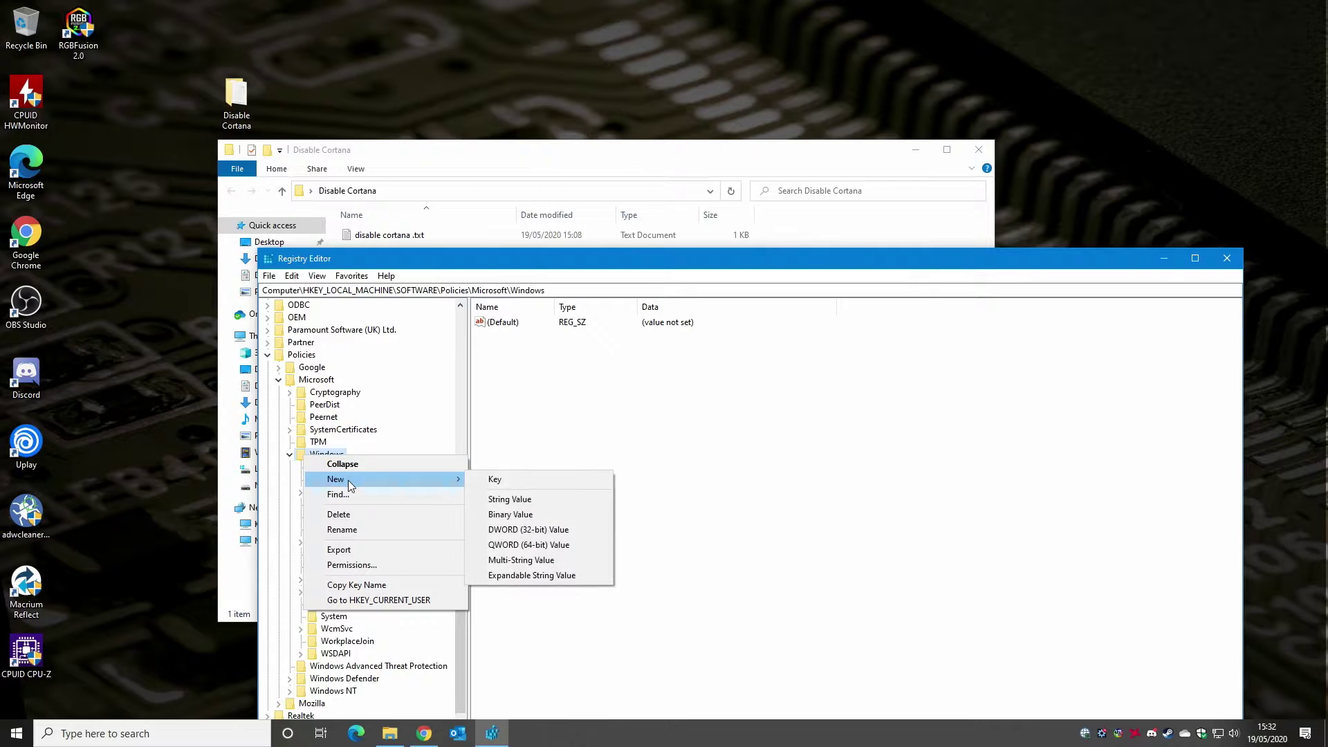
pyautogui.click(495, 480)
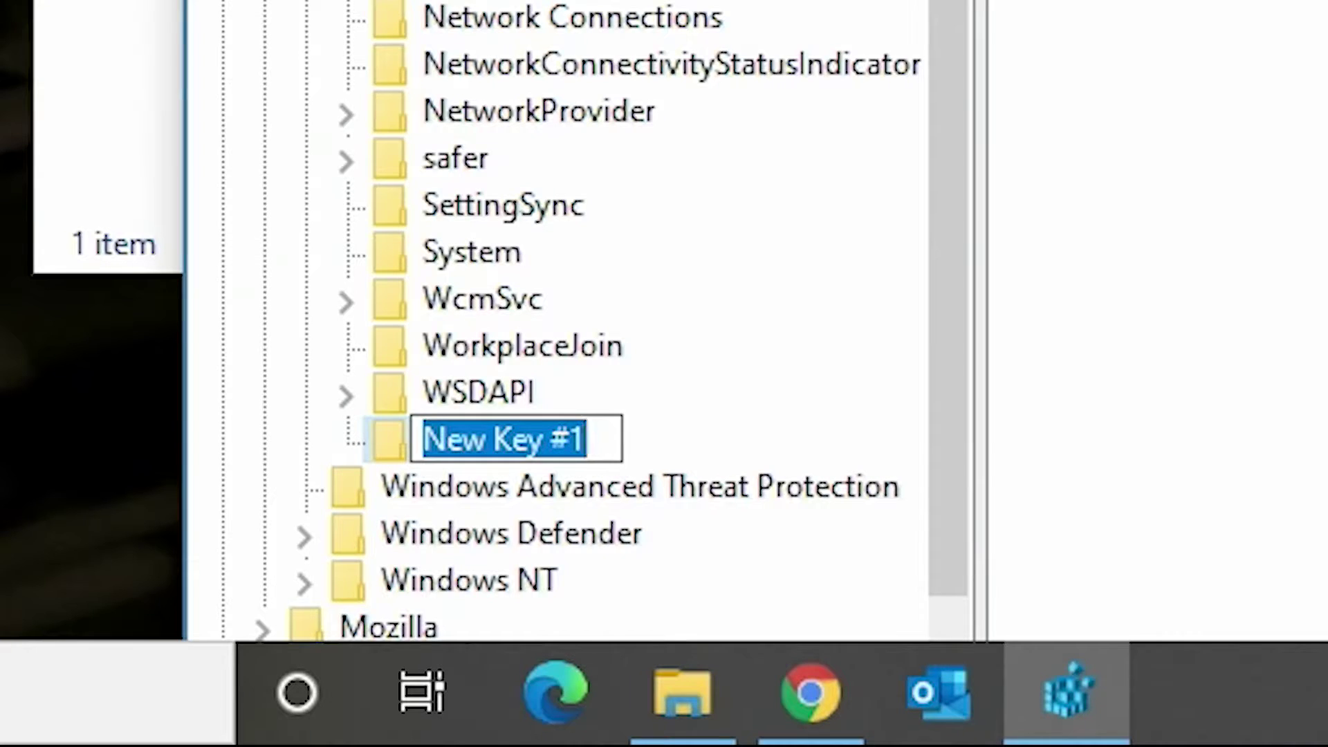
pyautogui.write('Wi')
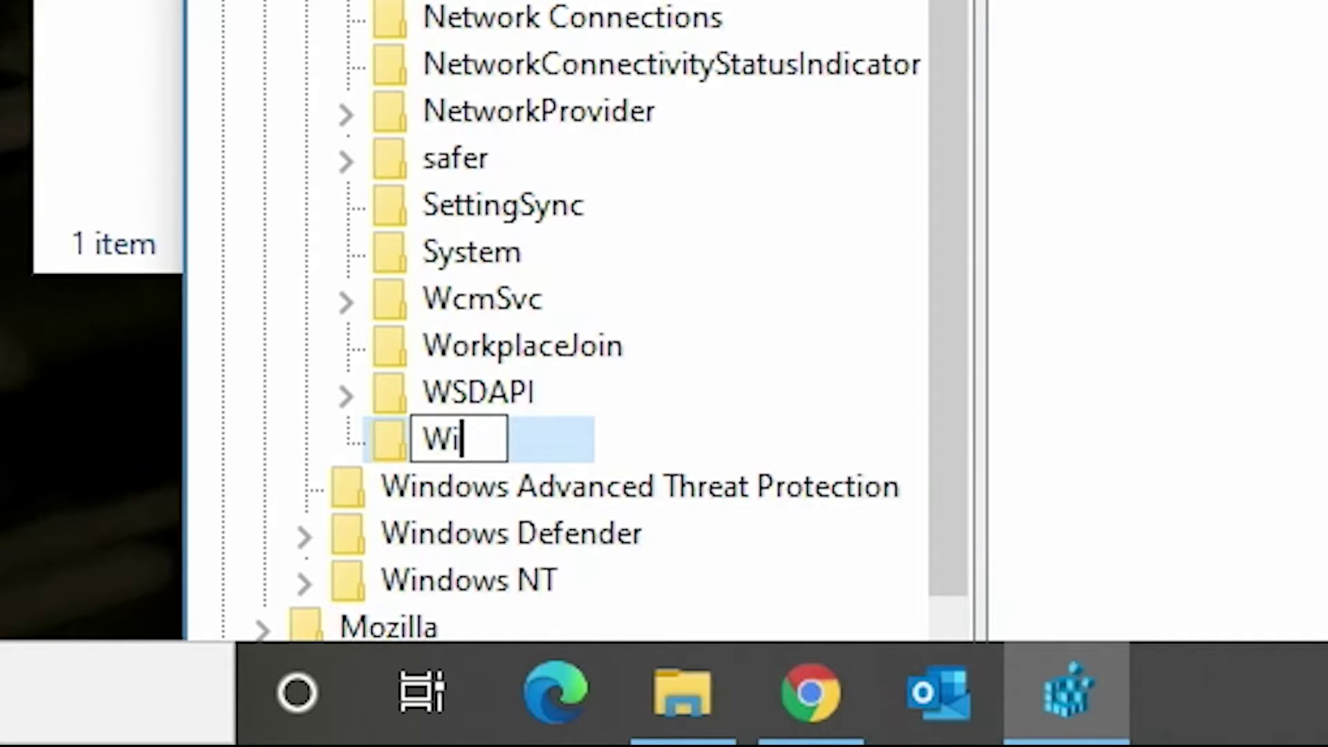
pyautogui.write('ndows')
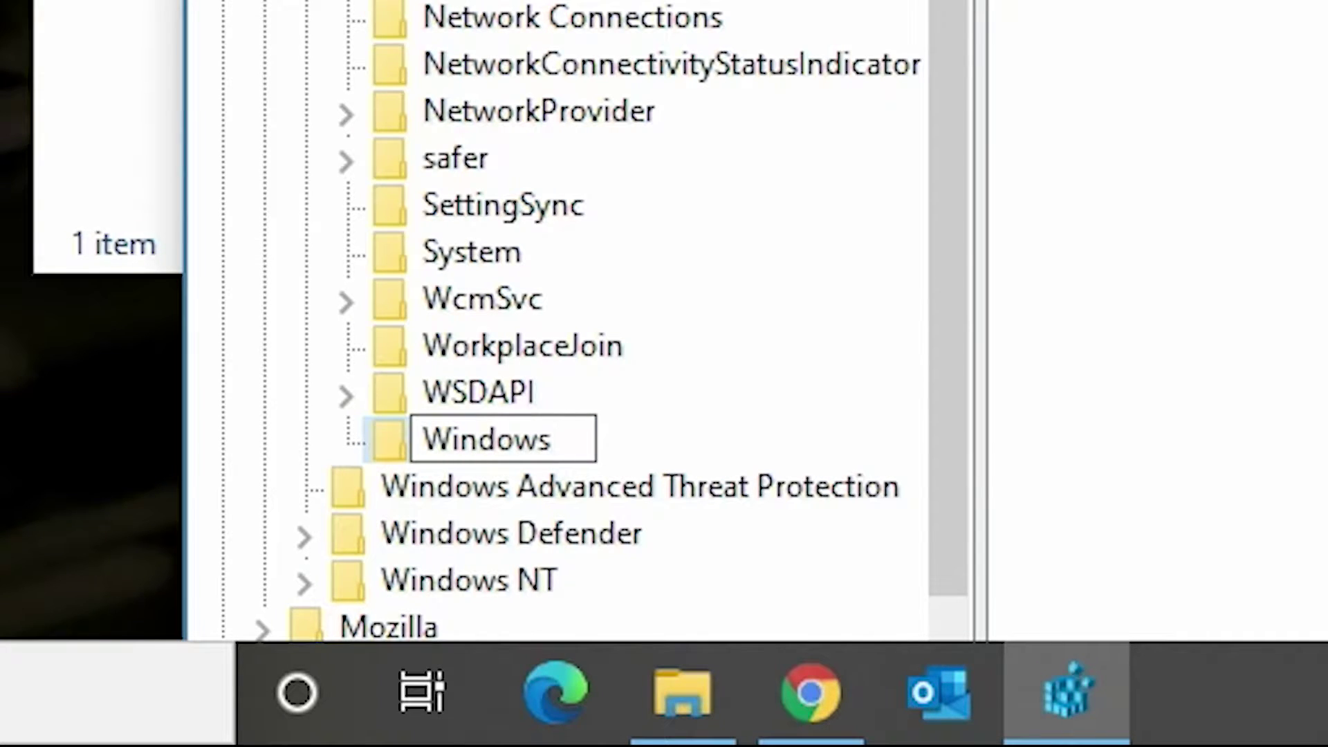
pyautogui.write(' Search')
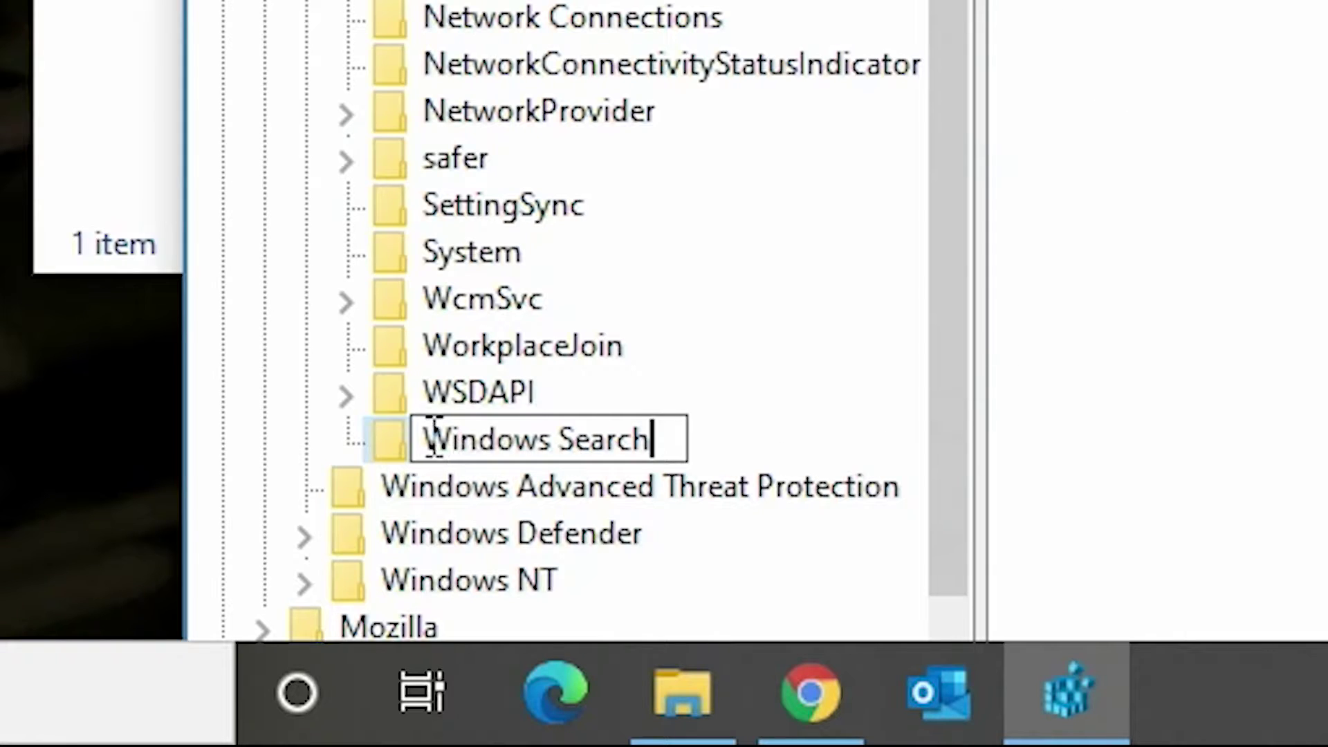
pyautogui.click(752, 325)
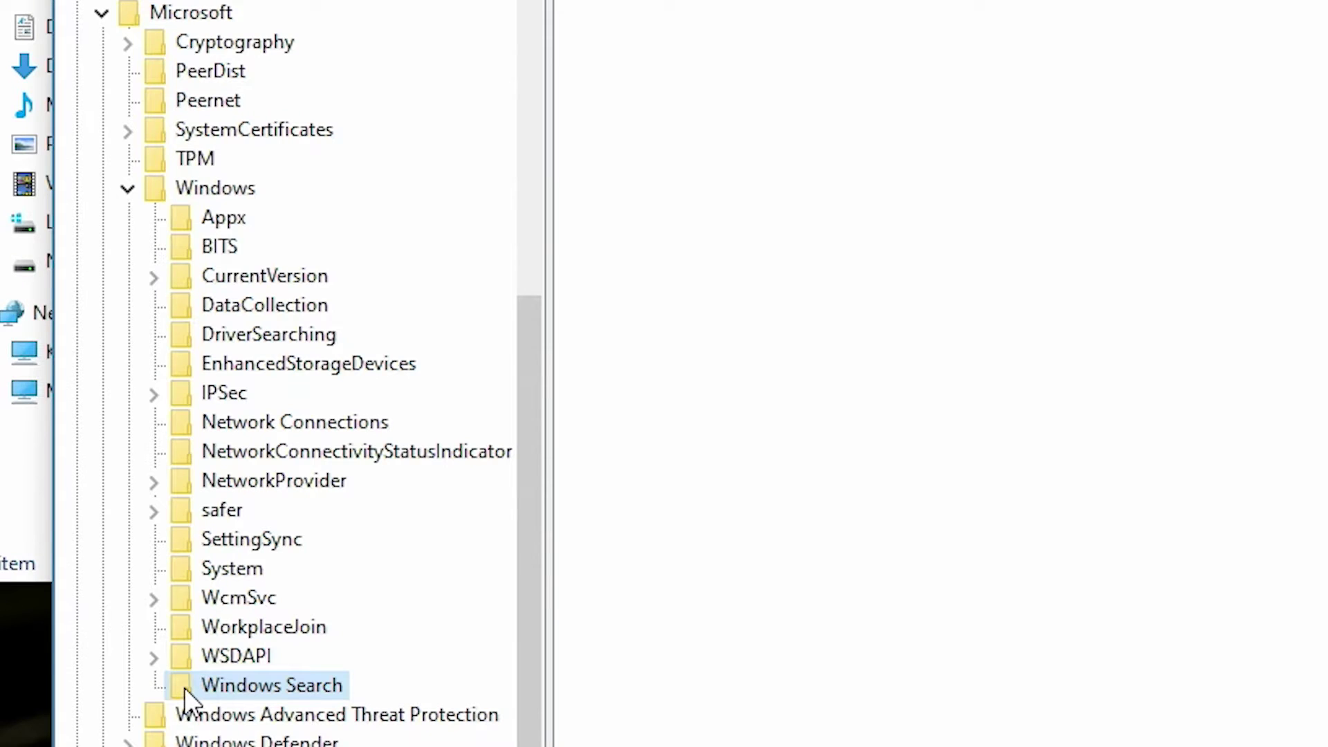
# - Add a DWORD (32-bit) value named AllowCortana to the Windows Search key
pyautogui.rightClick(313, 668)
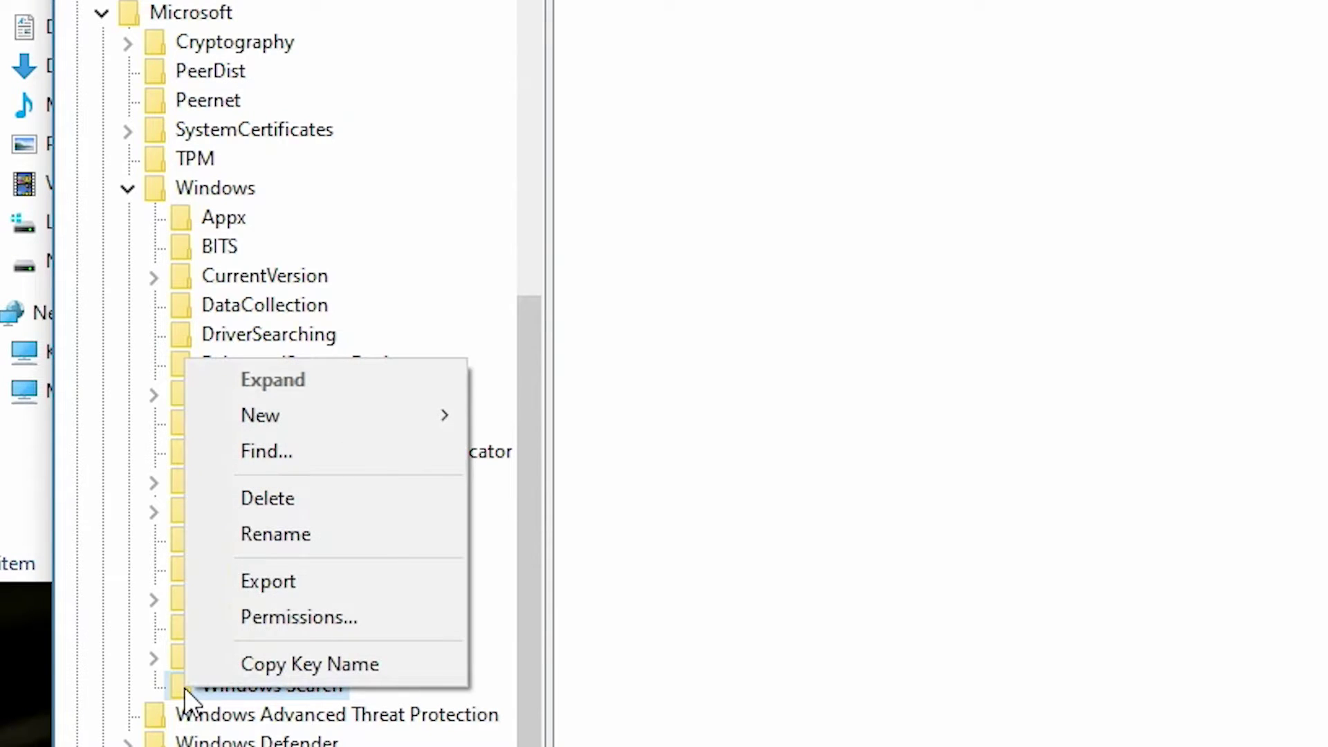
pyautogui.moveTo(420, 417)
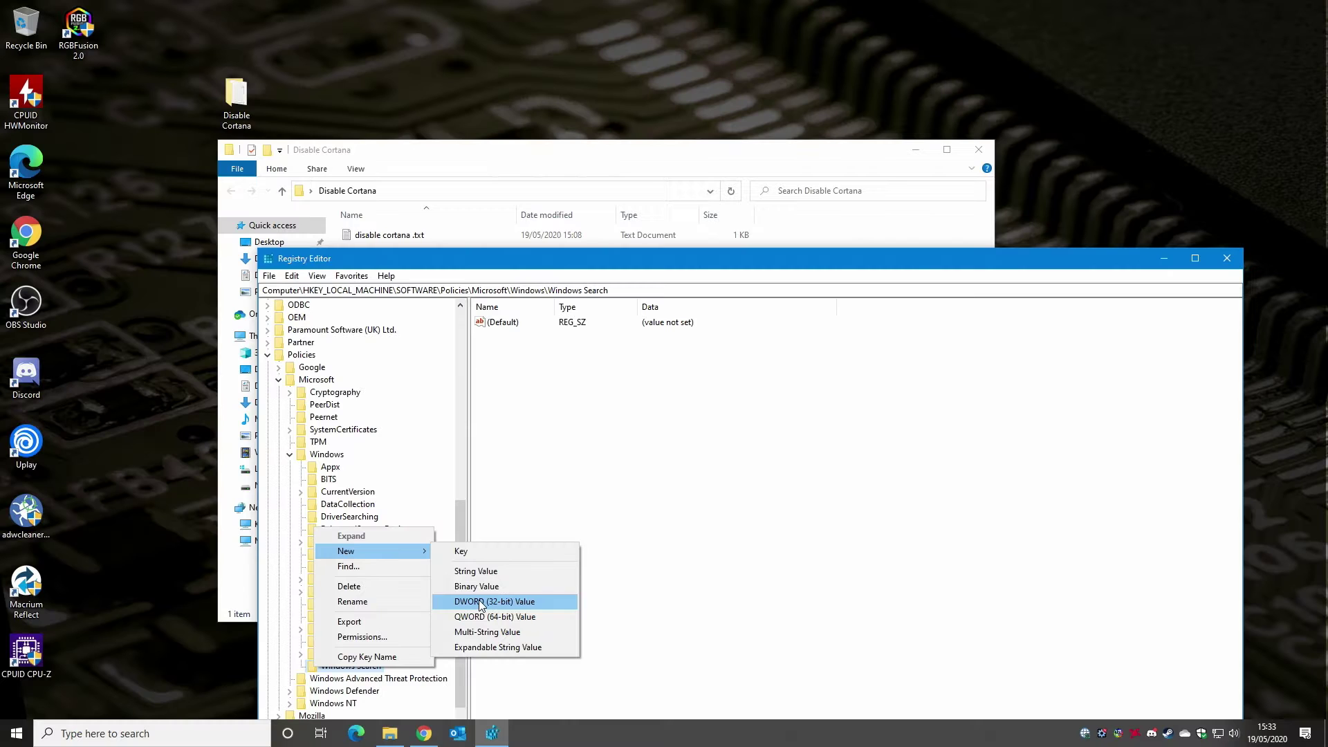
pyautogui.click(481, 604)
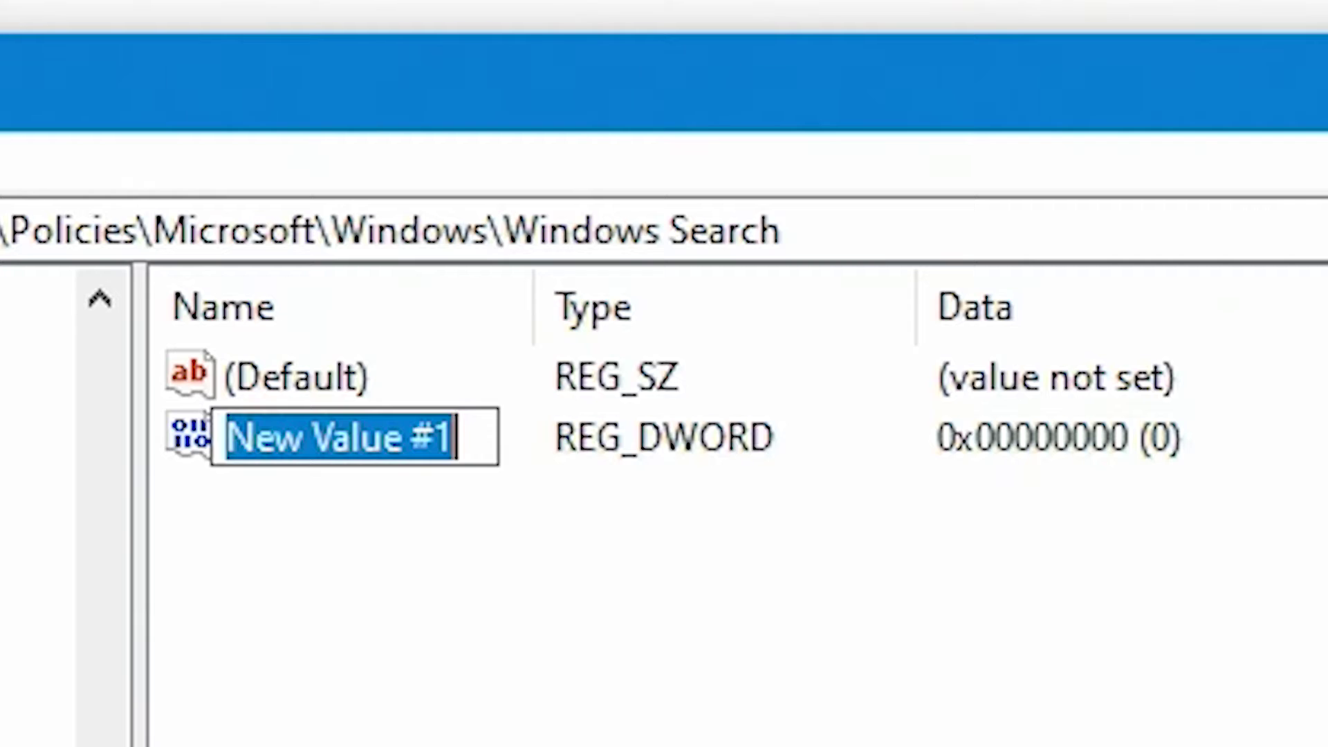
pyautogui.write('A')
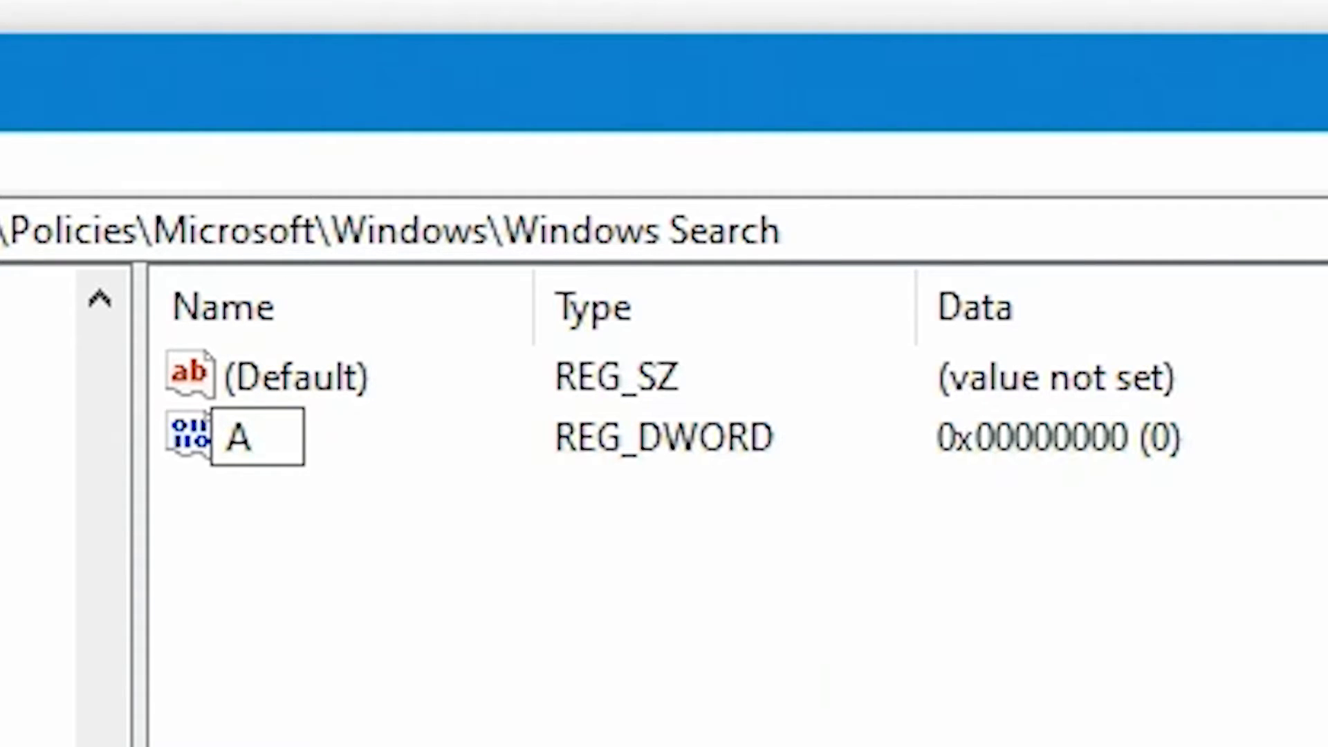
pyautogui.write('llo')
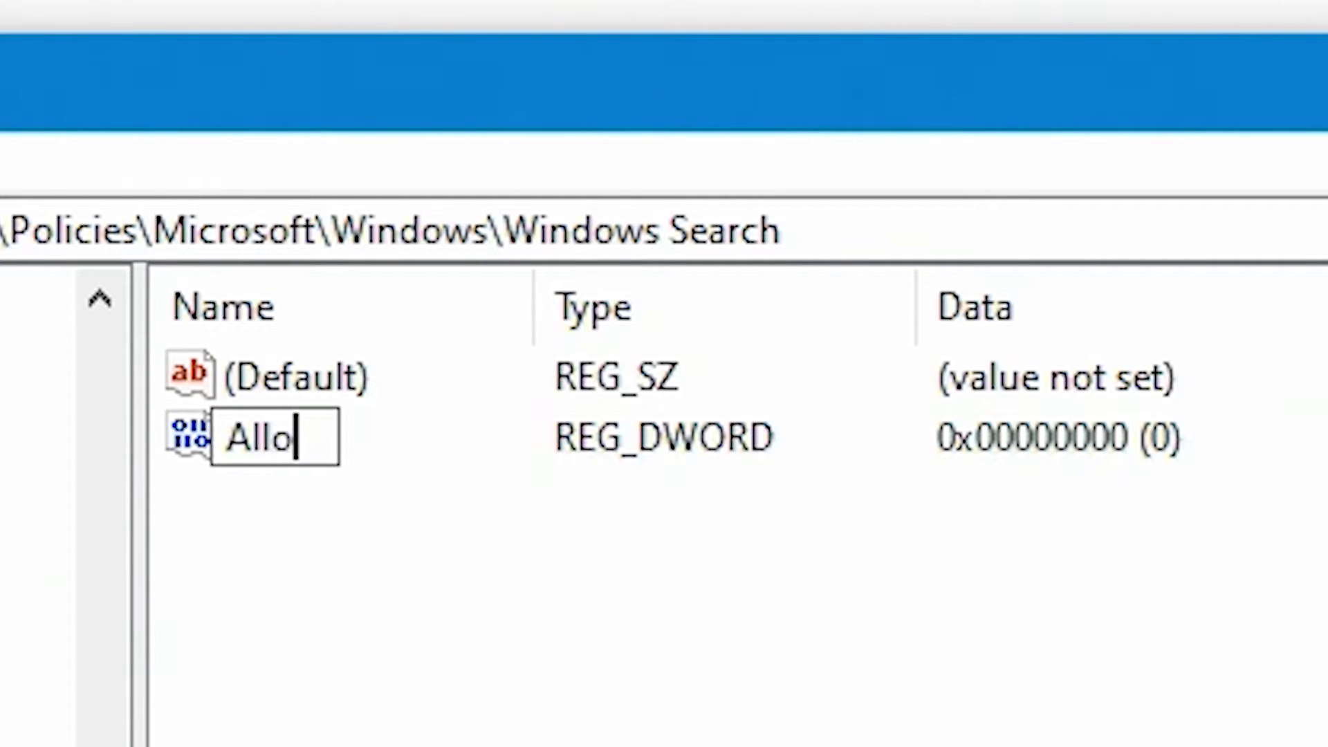
pyautogui.write('wC')
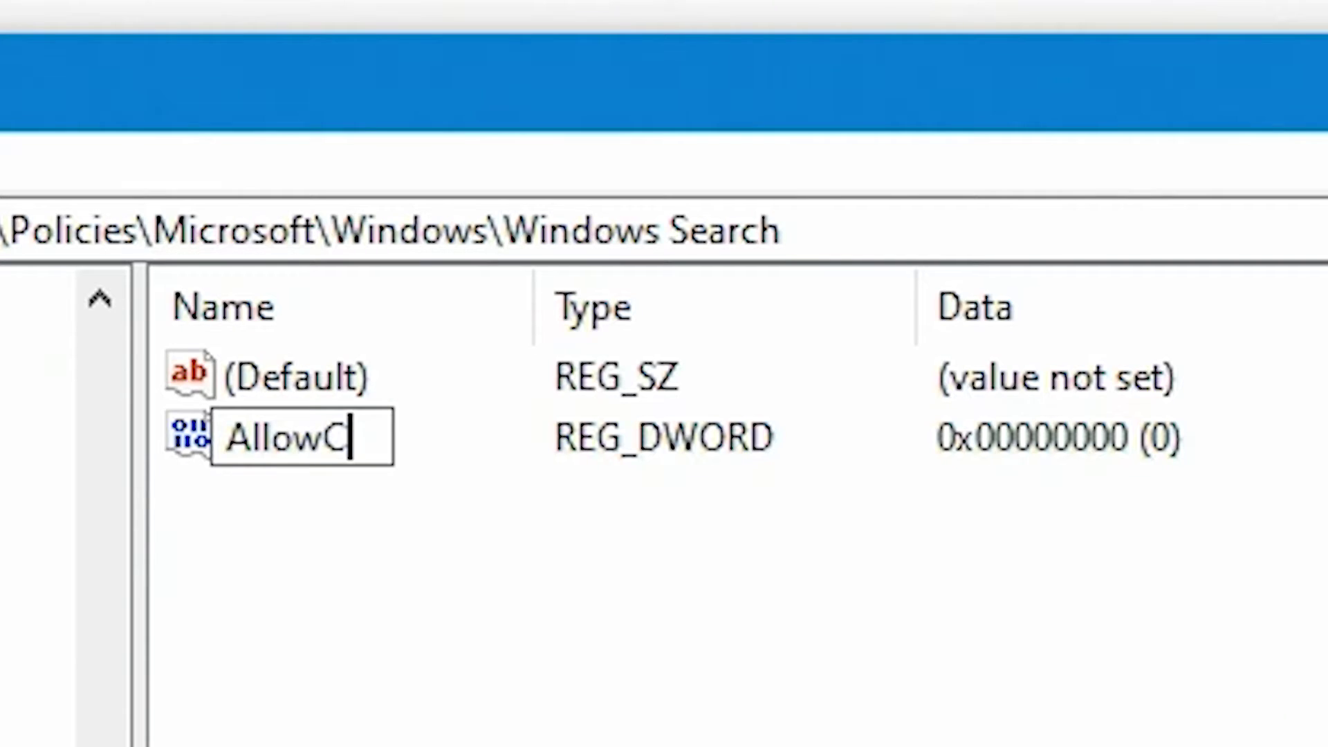
pyautogui.write('ort')
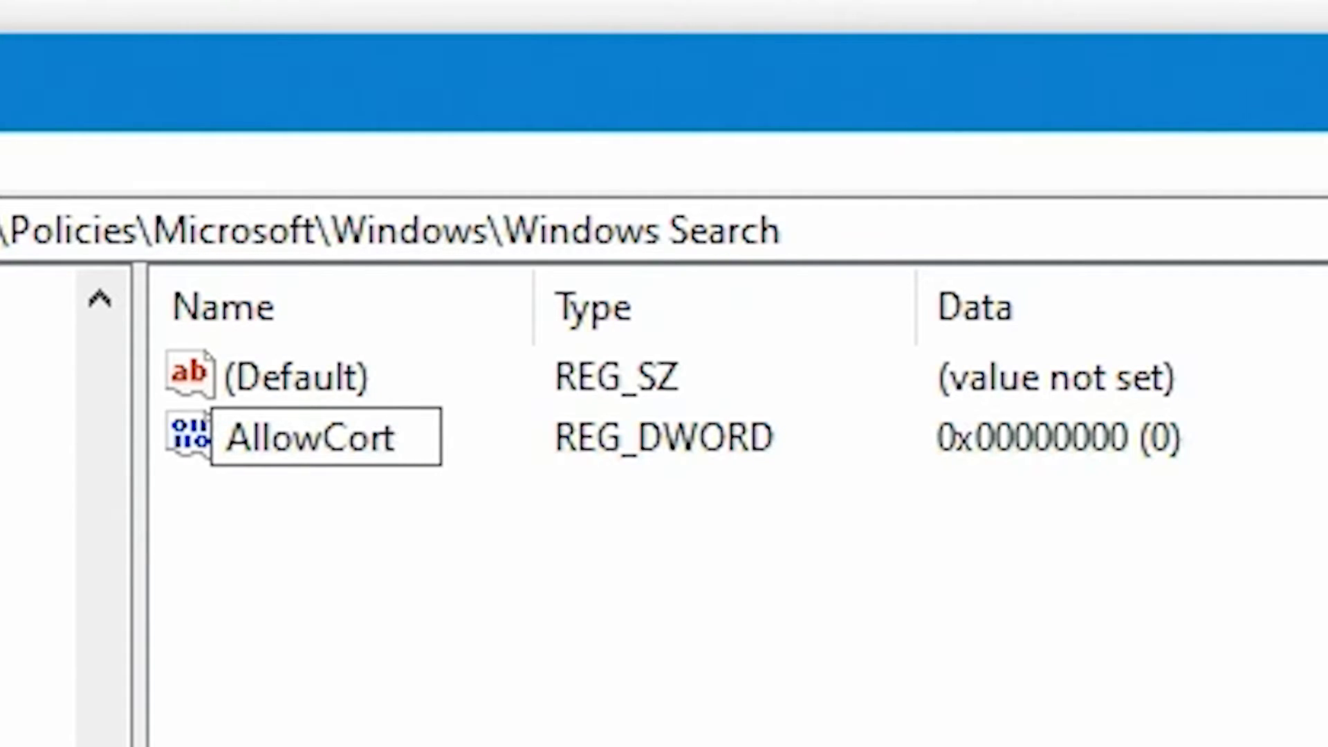
pyautogui.write('ana')
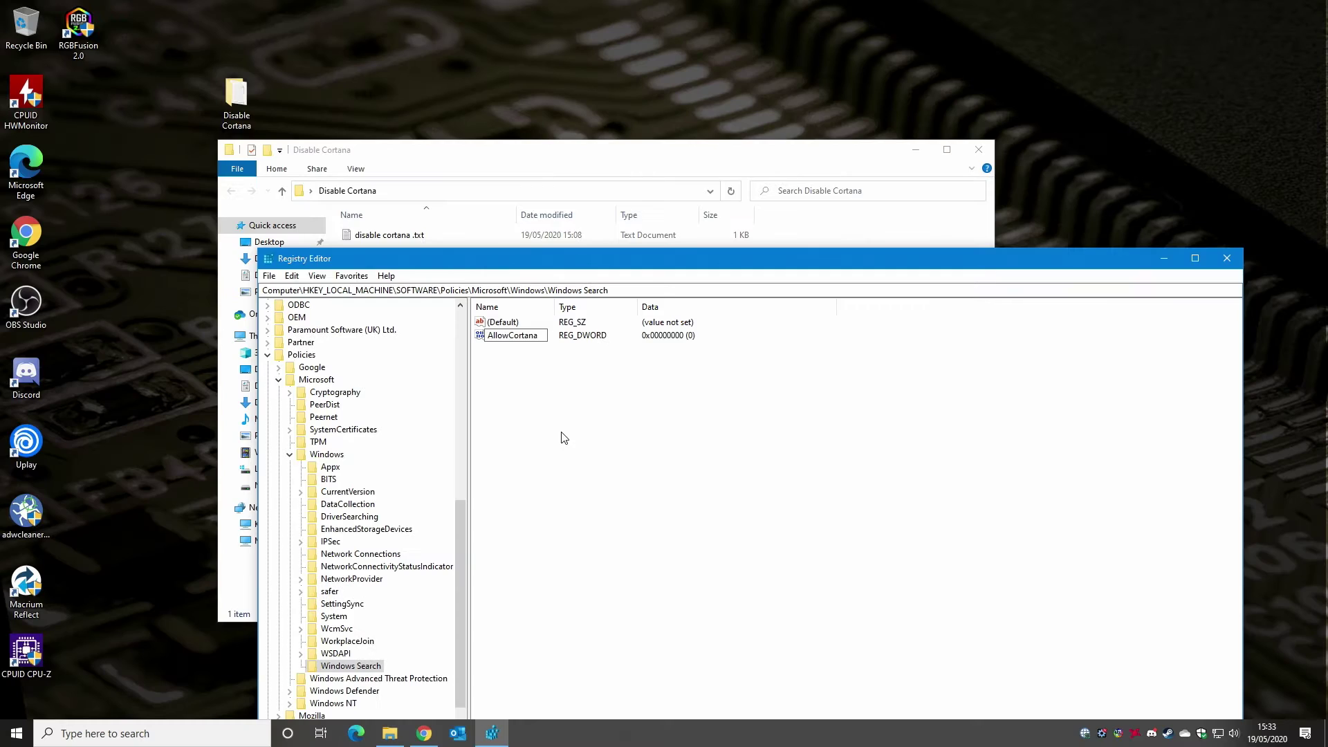
pyautogui.press('Return')
# - Set the AllowCortana value data to 0 with the Decimal base
pyautogui.rightClick(515, 340)
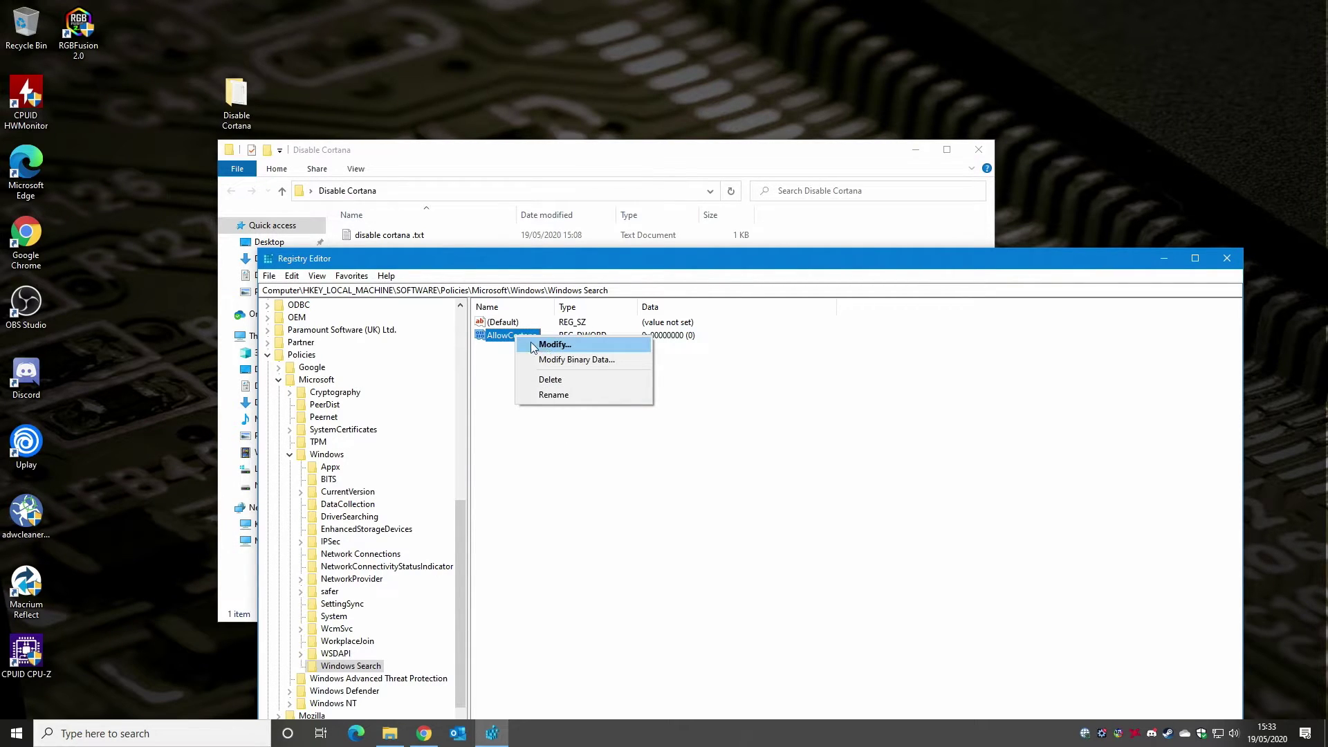
pyautogui.click(529, 342)
pyautogui.moveTo(398, 321); pyautogui.dragTo(668, 370)
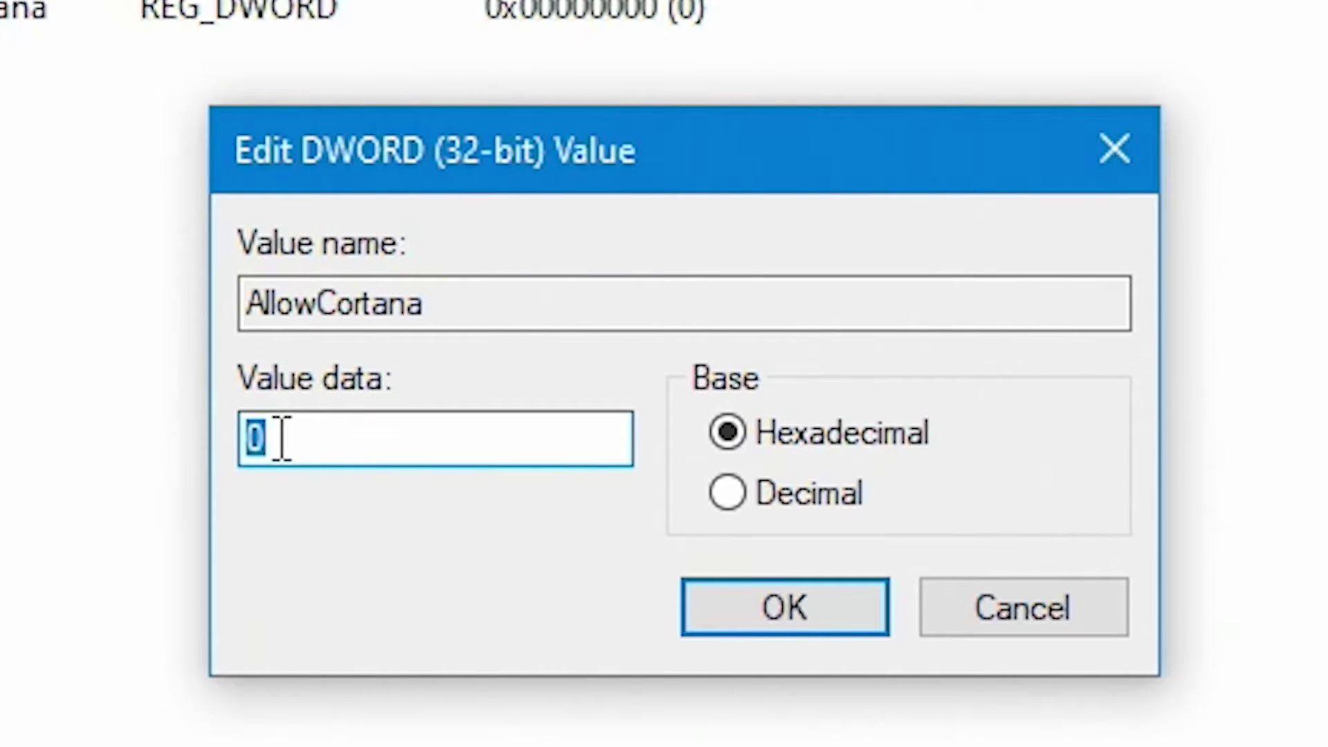
pyautogui.click(727, 492)
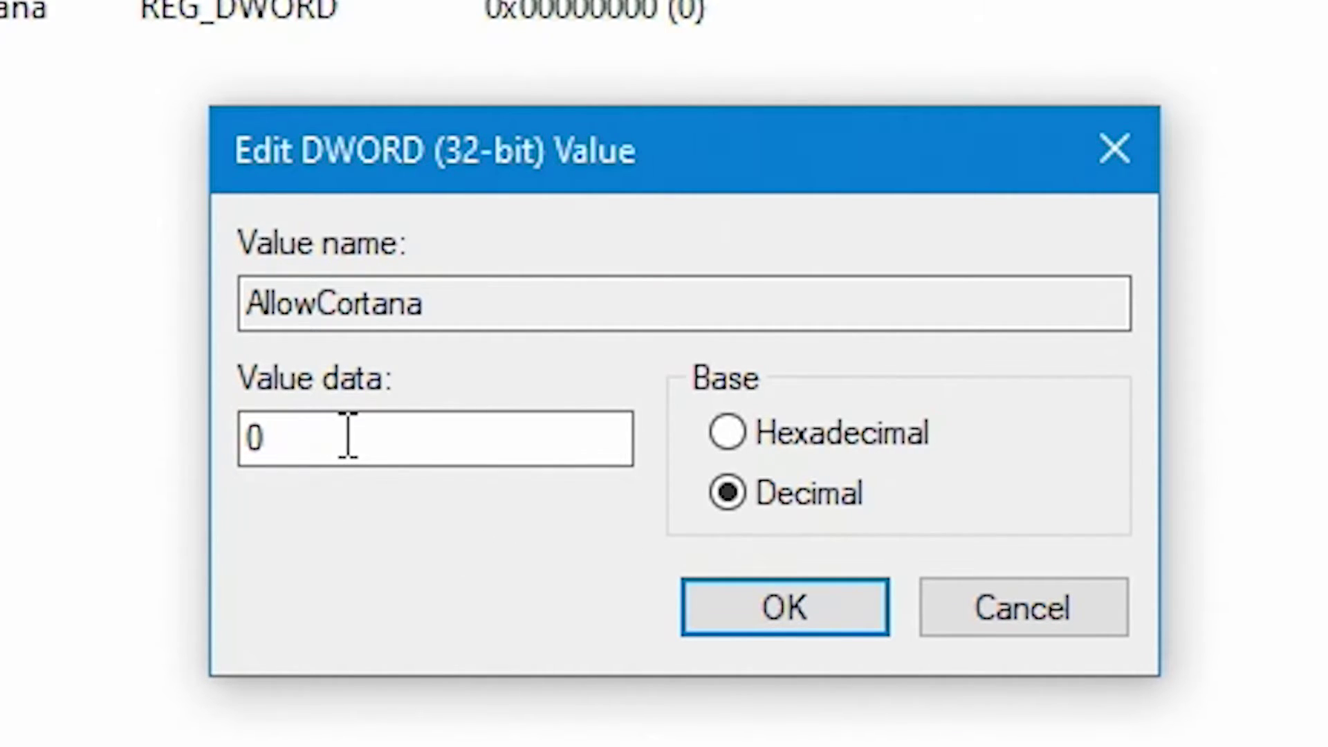
pyautogui.moveTo(348, 436); pyautogui.dragTo(231, 483)
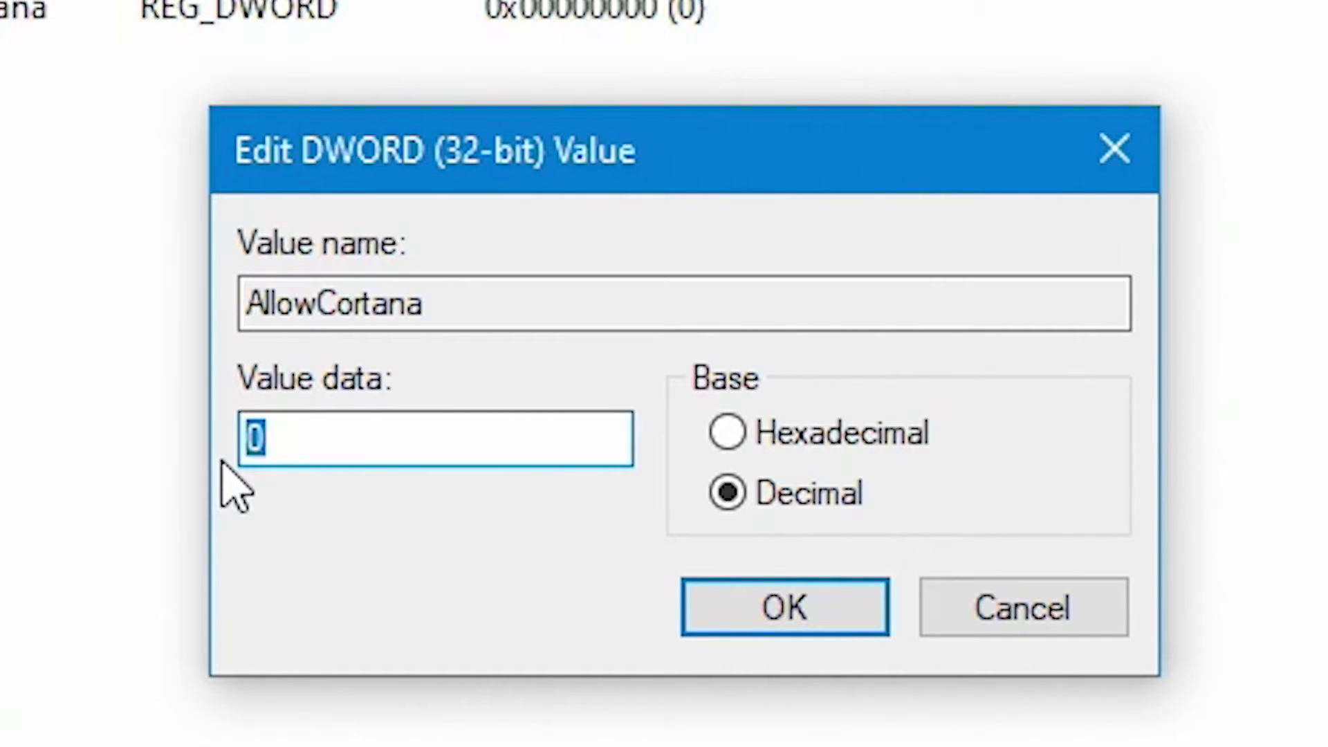
pyautogui.write('1')
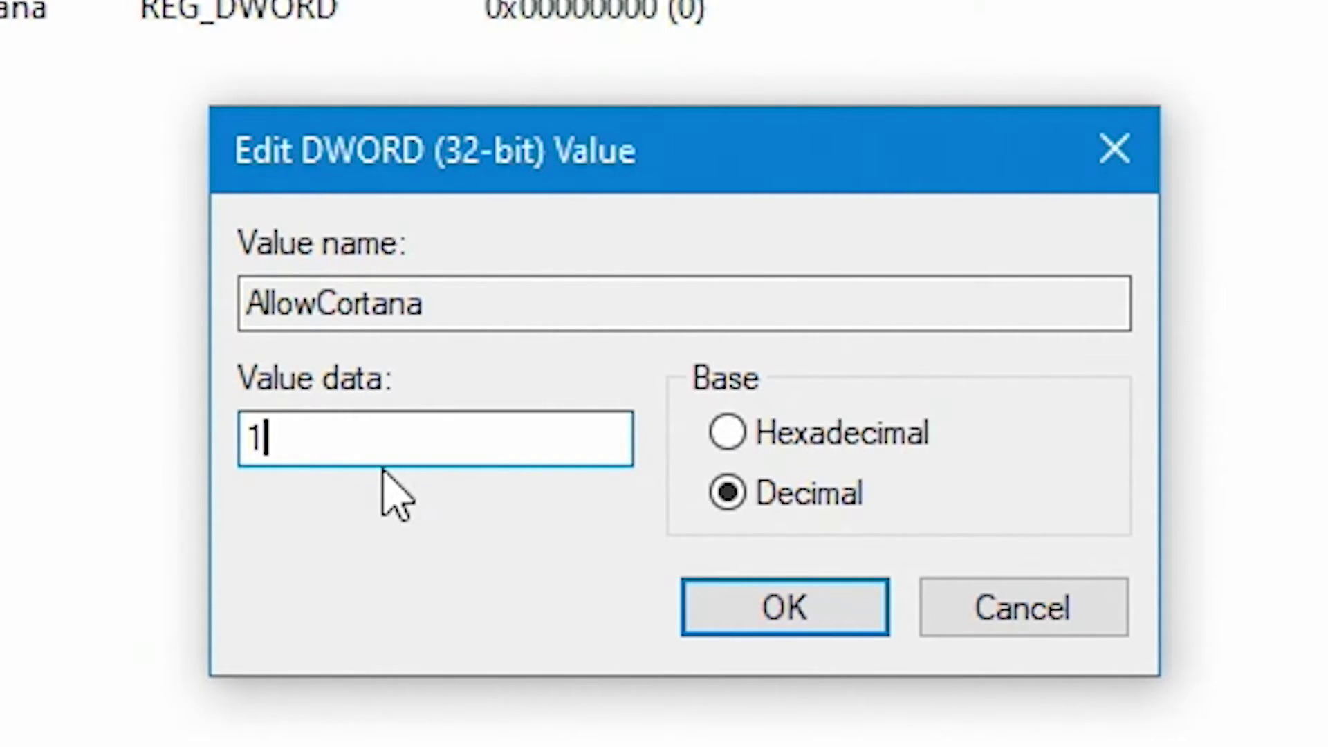
pyautogui.press('BackSpace')
pyautogui.write('0')
pyautogui.click(760, 595)
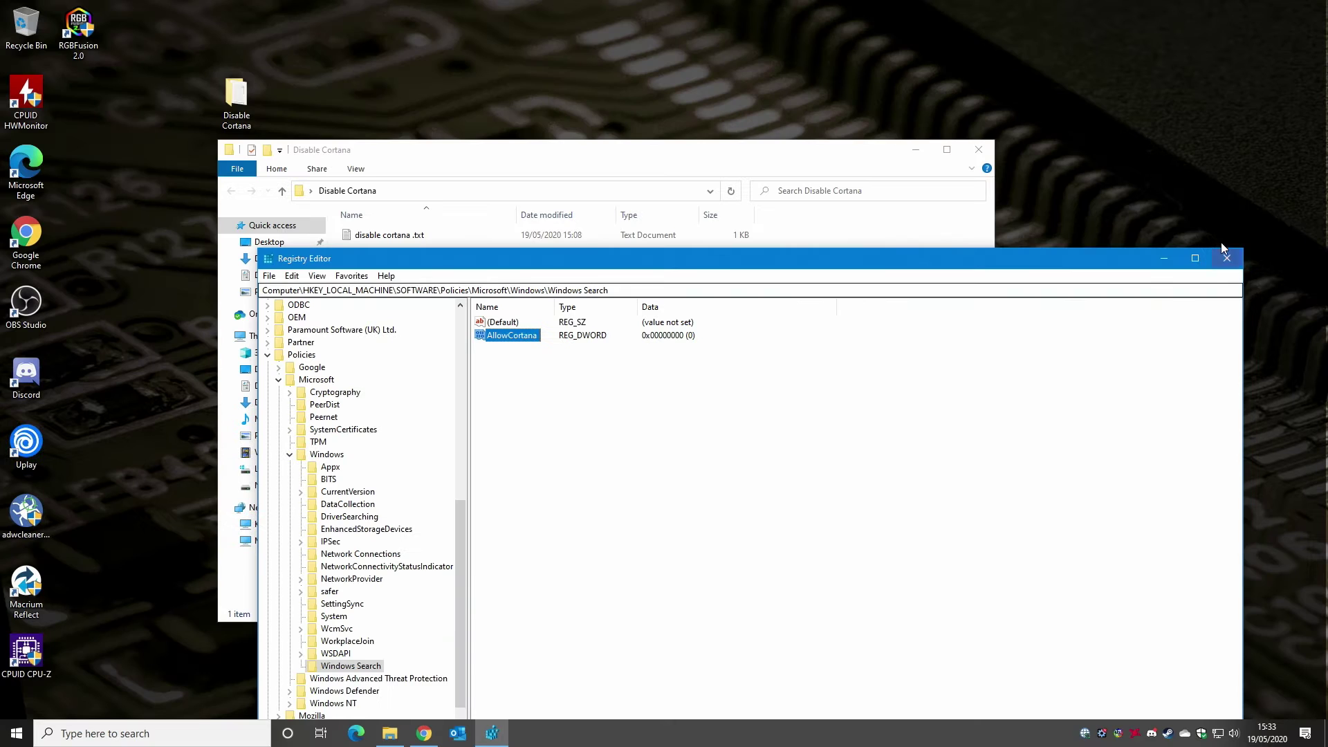
# - Close the Registry Editor and the Disable Cortana folder window, and restart the computer
pyautogui.click(1225, 250)
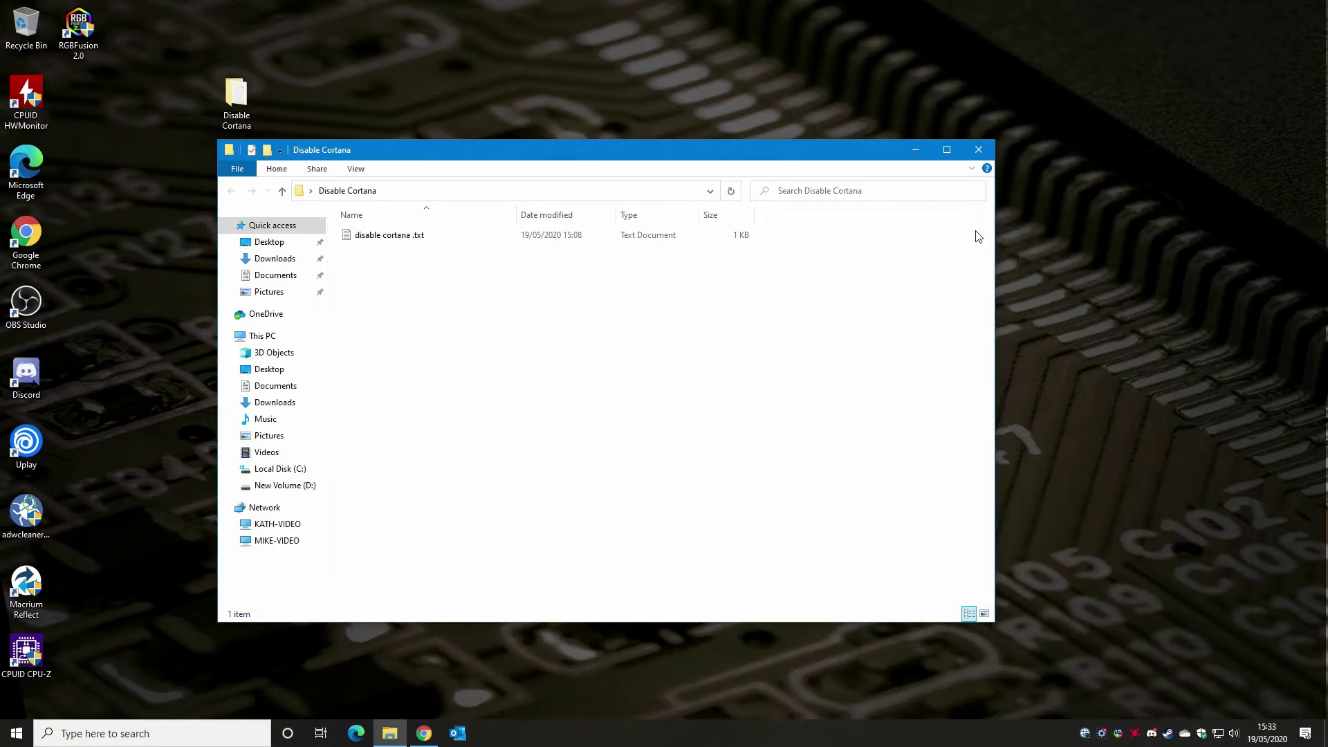
pyautogui.click(977, 151)
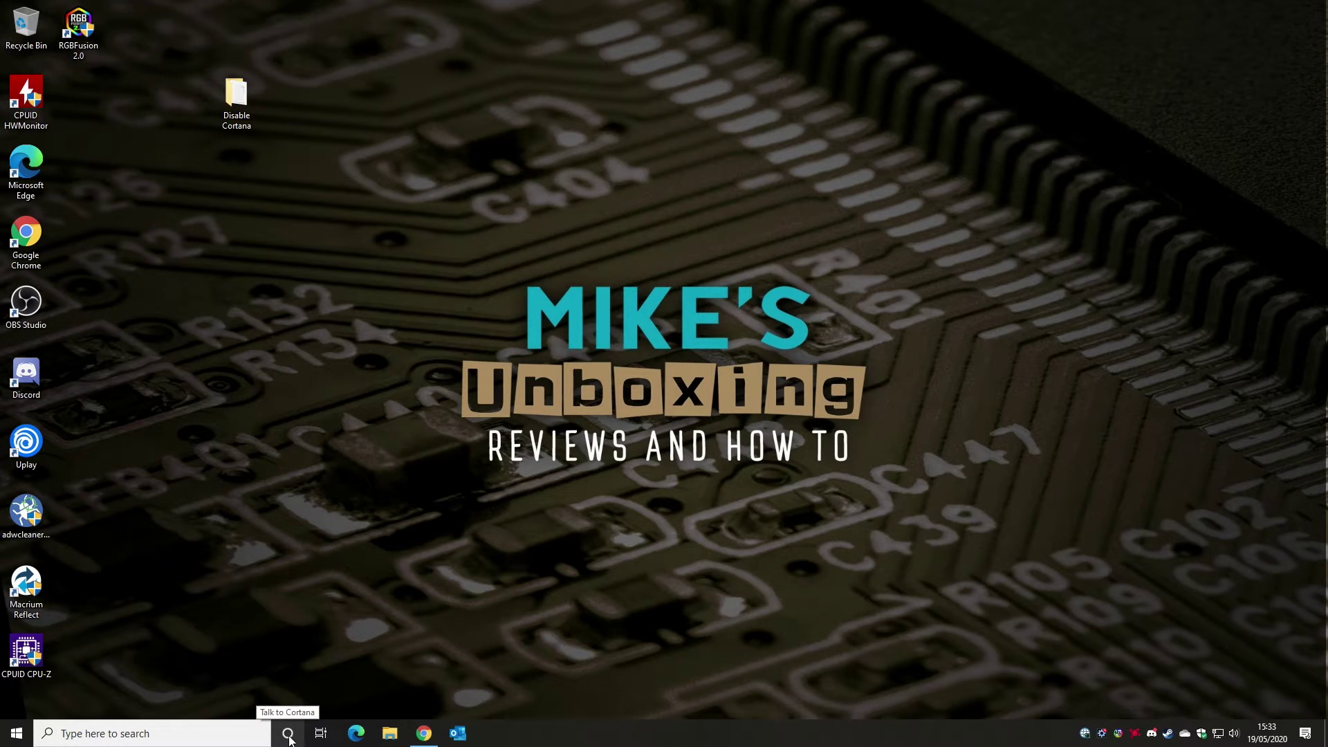
pyautogui.click(16, 733)
pyautogui.click(14, 703)
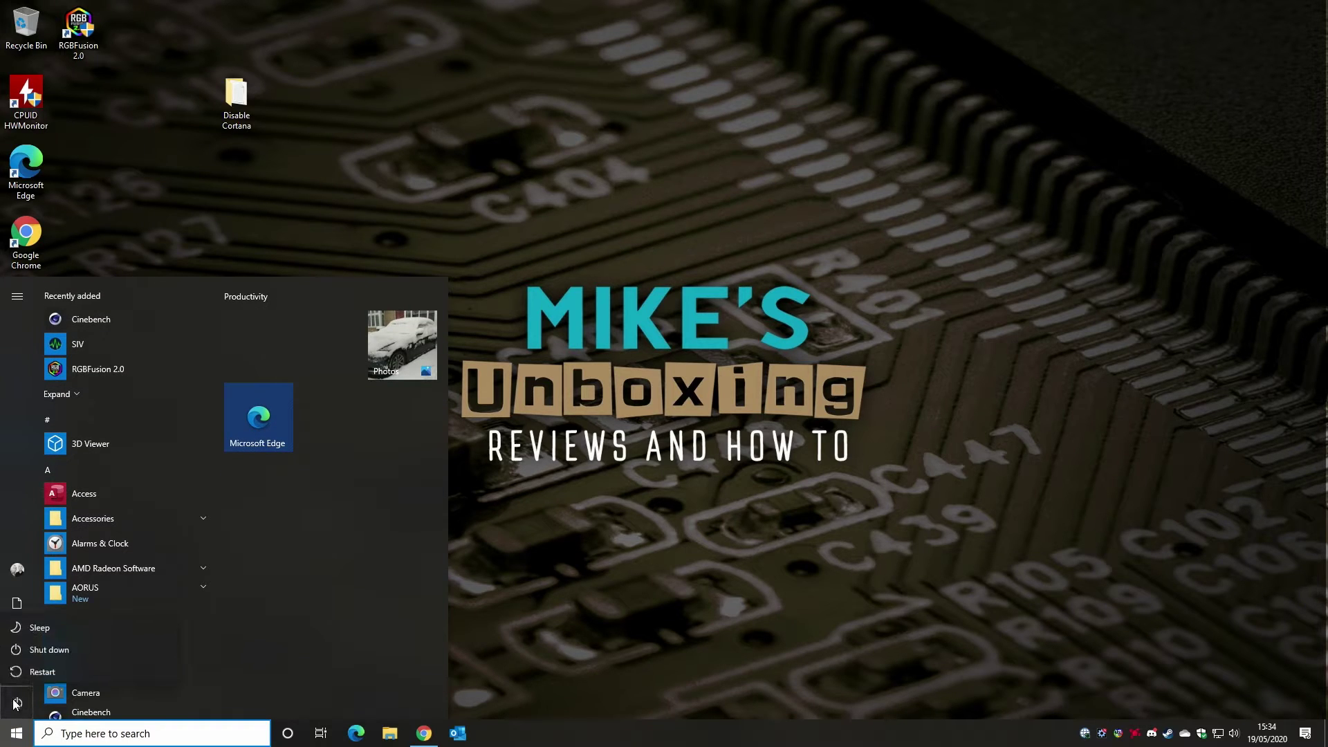
pyautogui.click(32, 667)
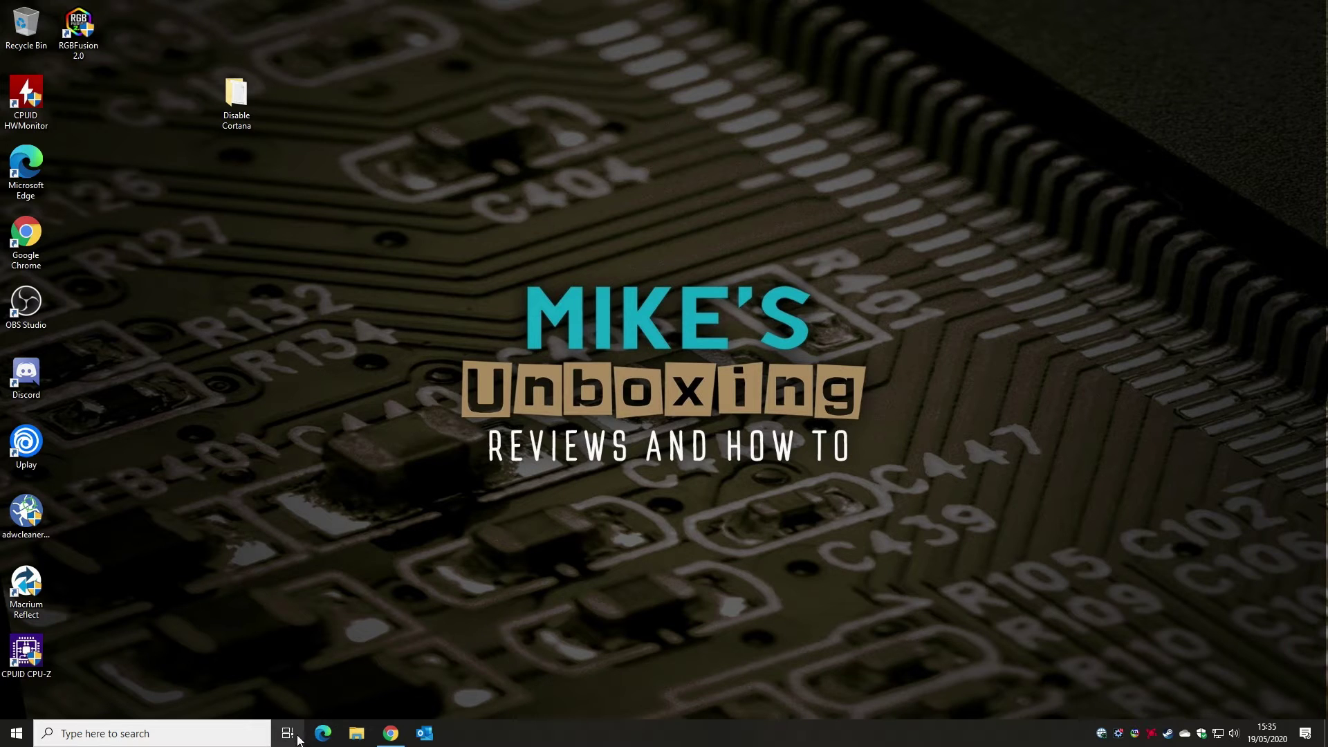
# - Run a Windows search for "google" to test the search function, and dismiss the results
pyautogui.click(172, 733)
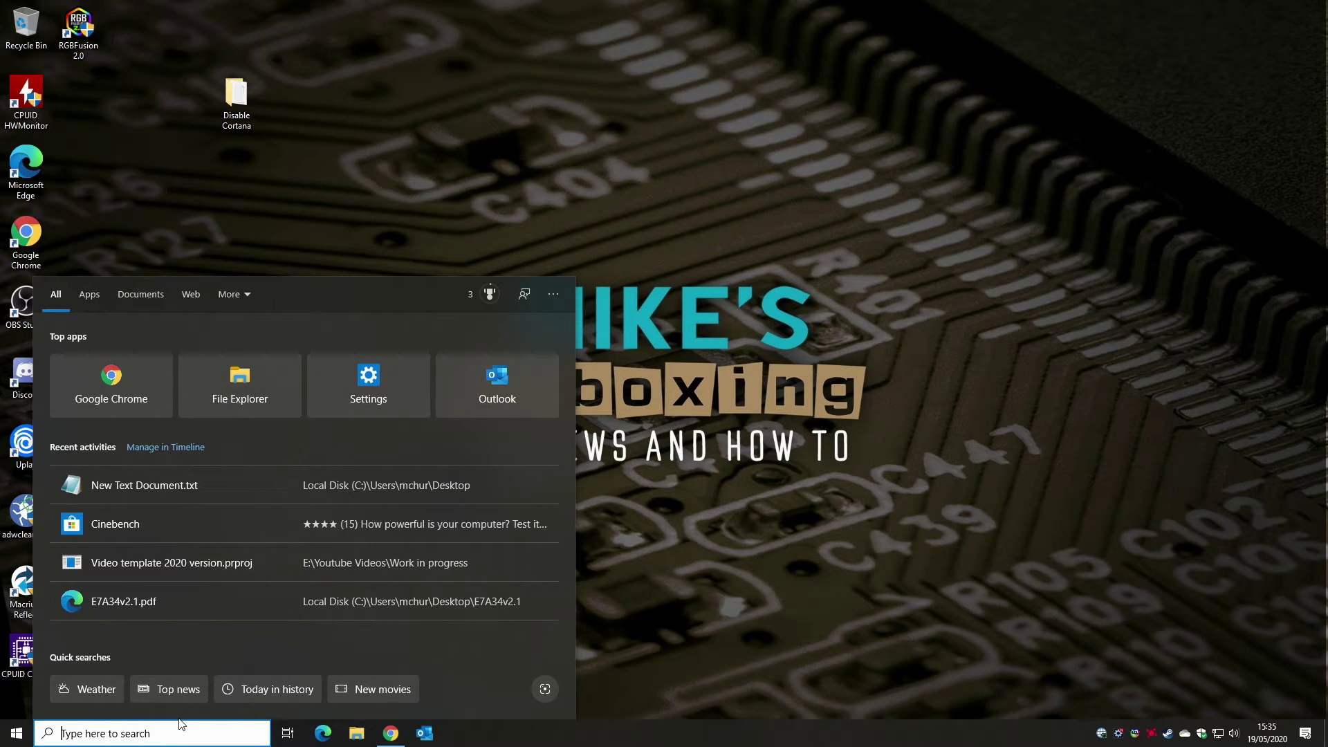
pyautogui.write('google')
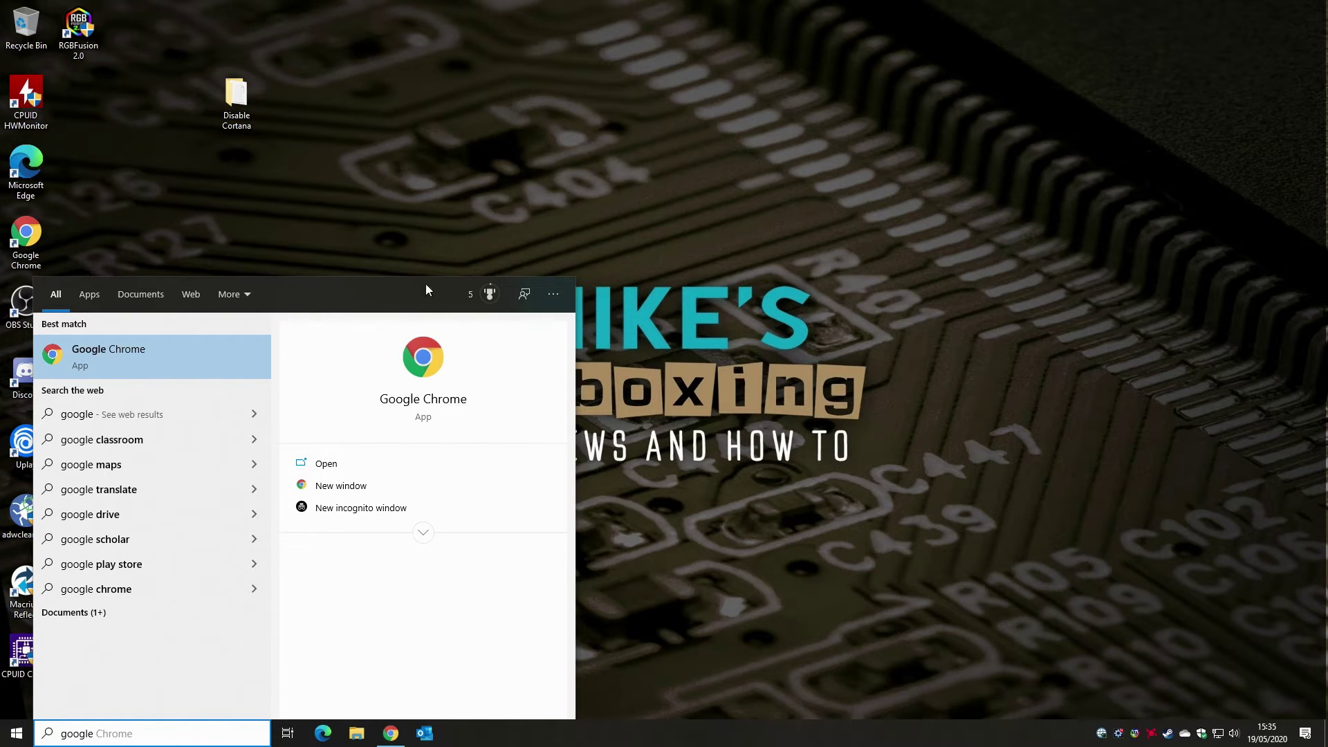
pyautogui.click(441, 171)
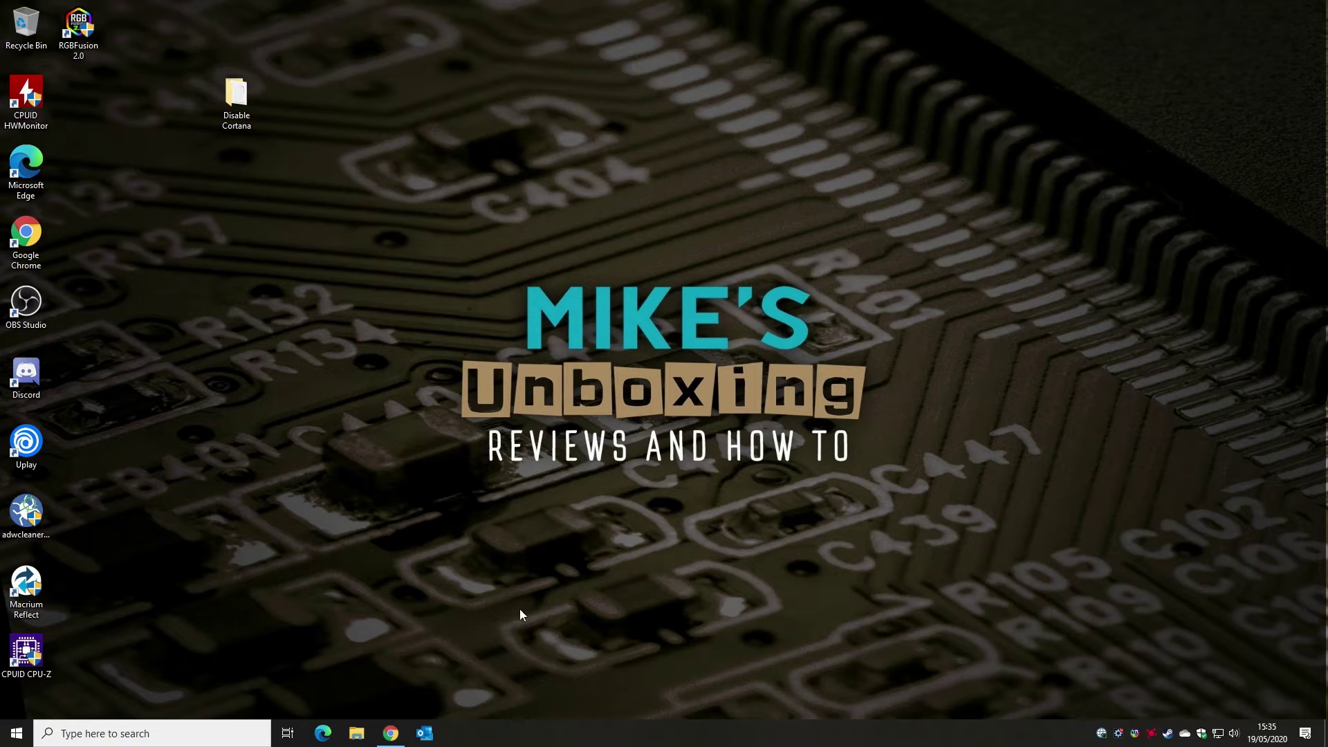
# - Switch to Google Chrome to view the search results for "cortana using a lot of resources", and close the browser
pyautogui.click(392, 732)
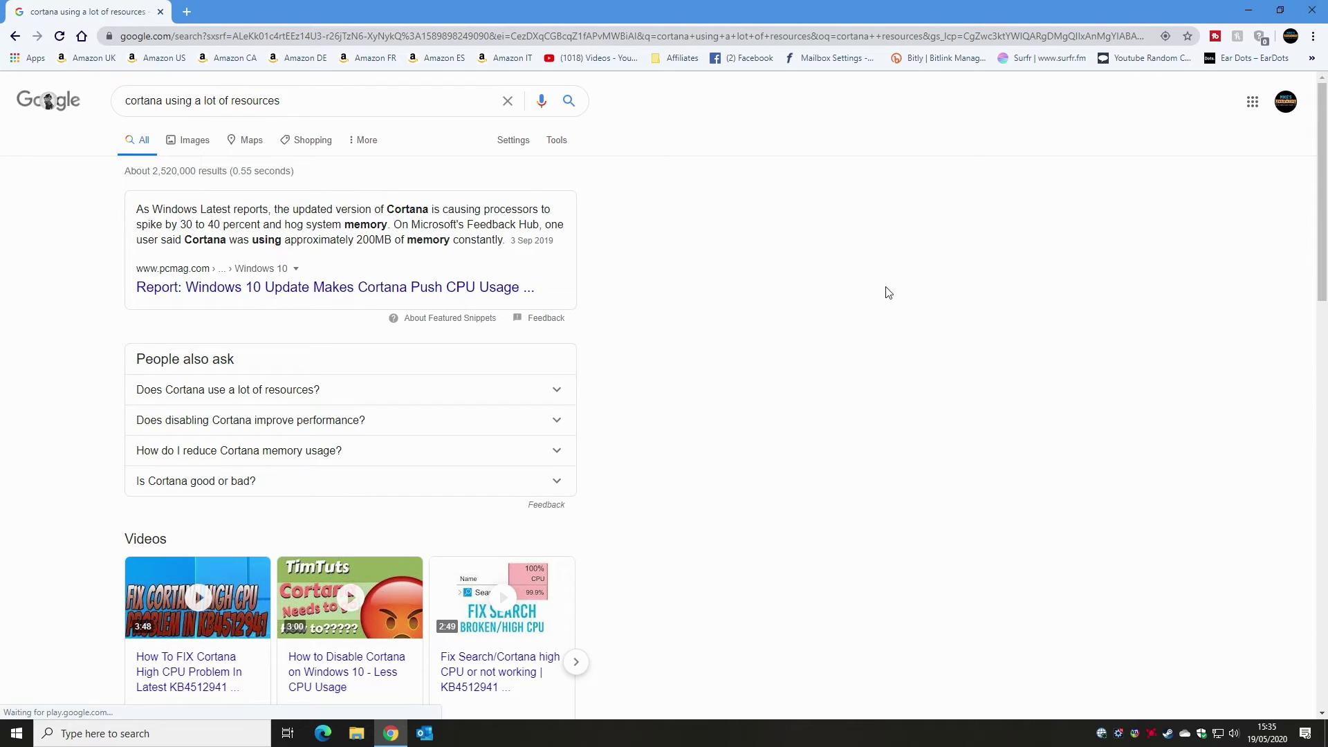
pyautogui.click(1312, 11)
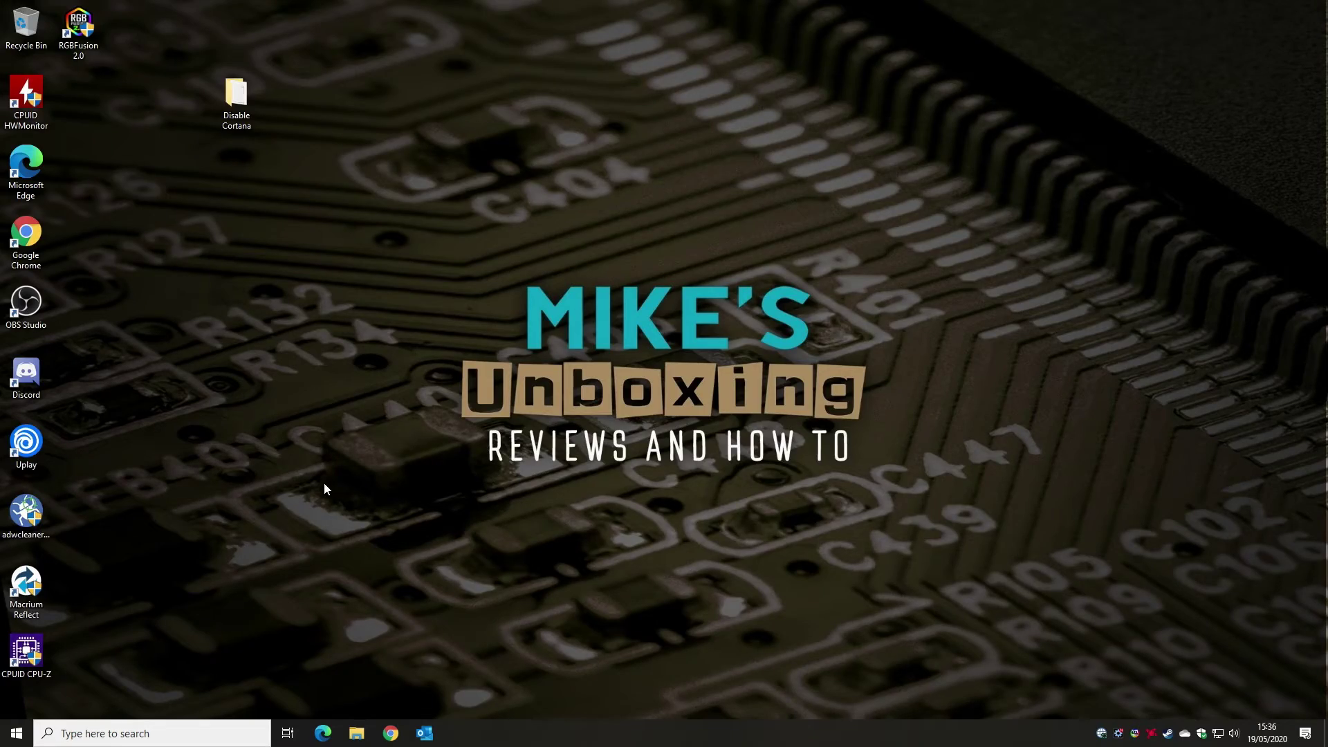